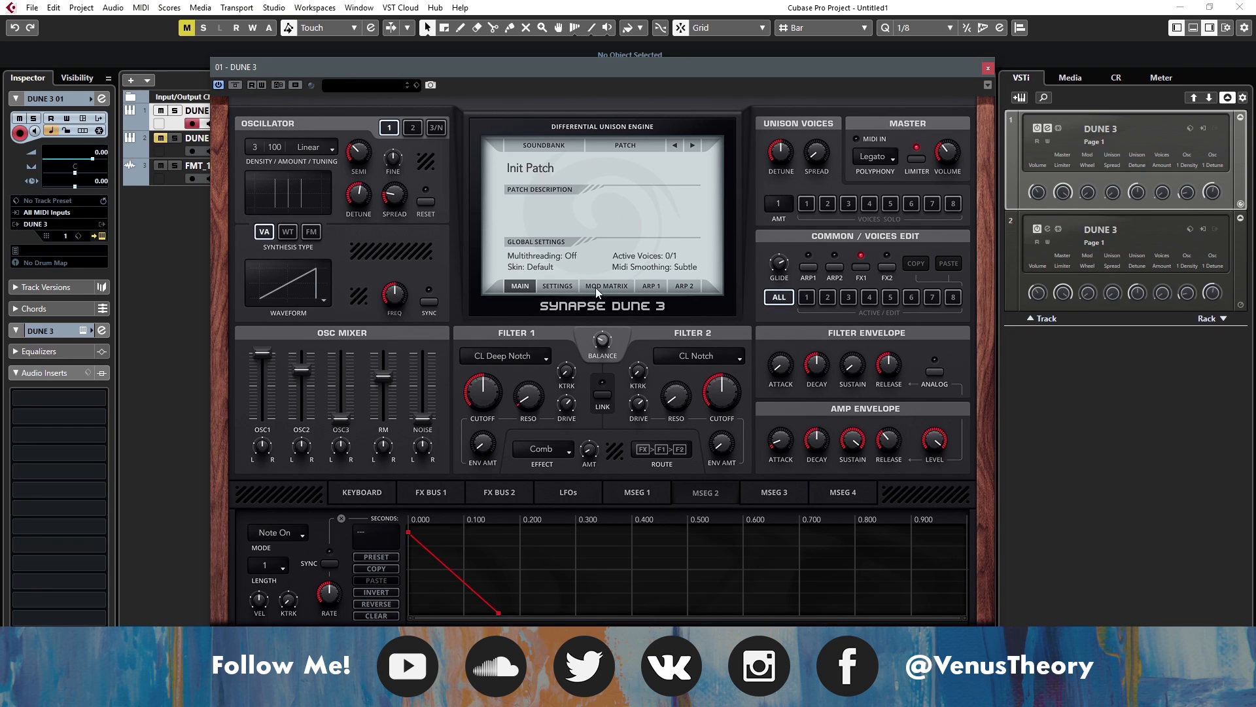
Step: Examine the DUNE 3 patch's modulation matrix and the settings of oscillators 1, 2 and 3/noise
click(595, 287)
click(531, 289)
drag(363, 197, 383, 192)
click(412, 128)
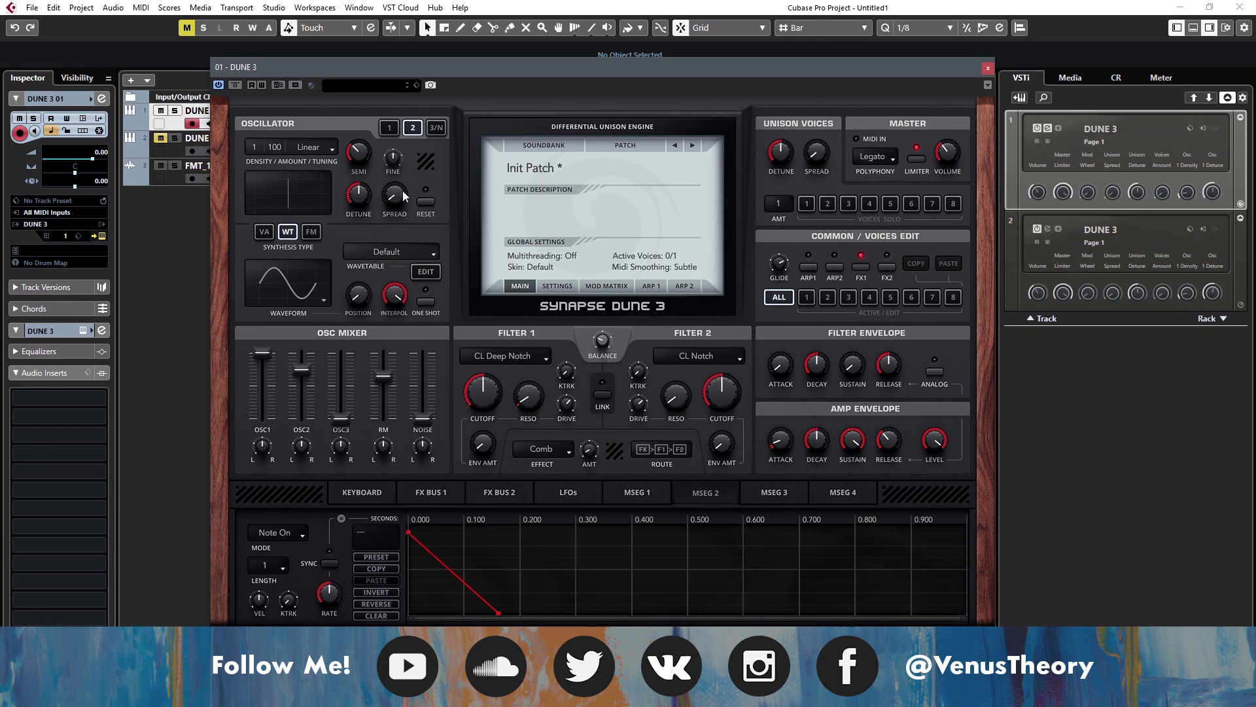
click(440, 131)
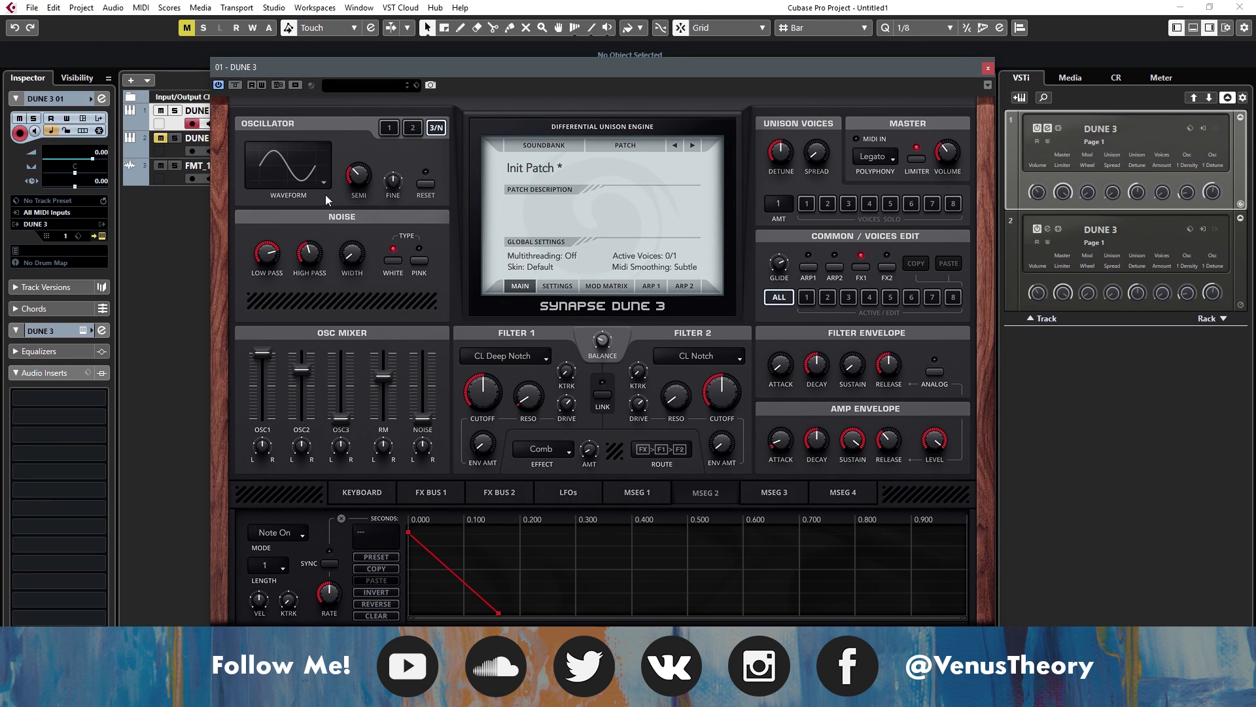
mouse_move(259, 256)
mouse_move(299, 253)
mouse_move(387, 375)
Step: Audition the arrangement from bar 5, moving the synth window clear of the timeline and back again
drag(294, 69, 333, 166)
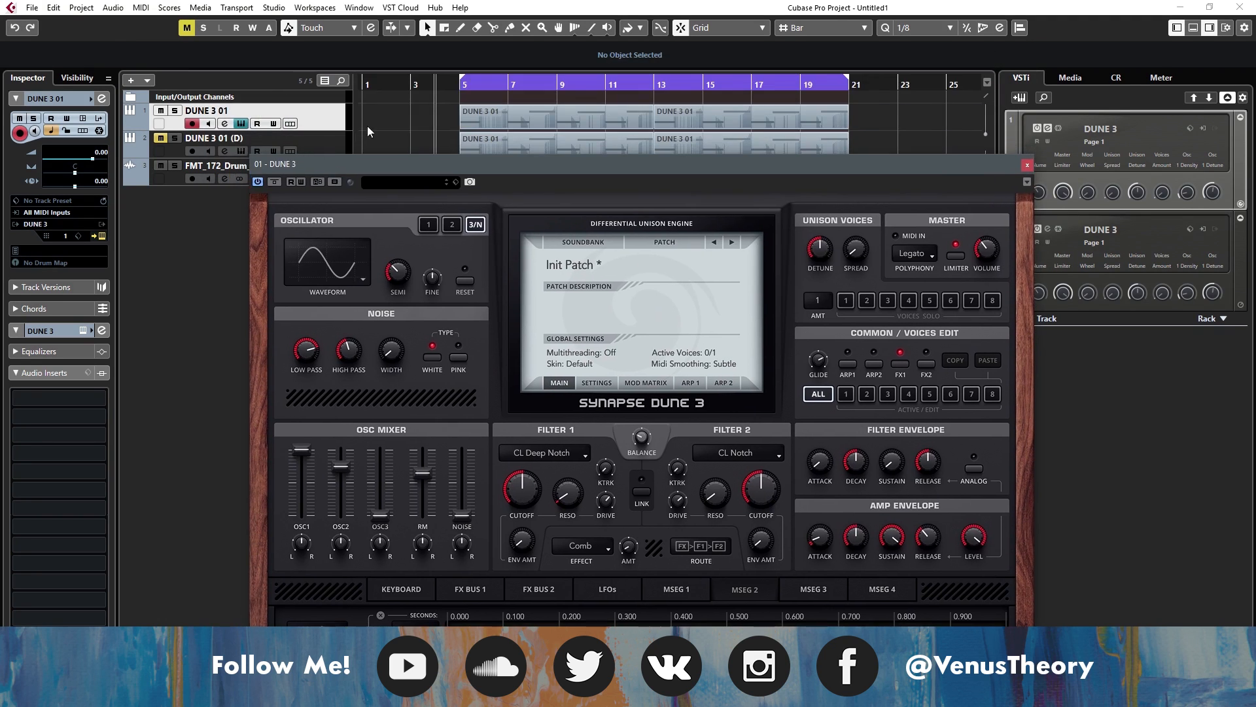
click(461, 86)
key(space)
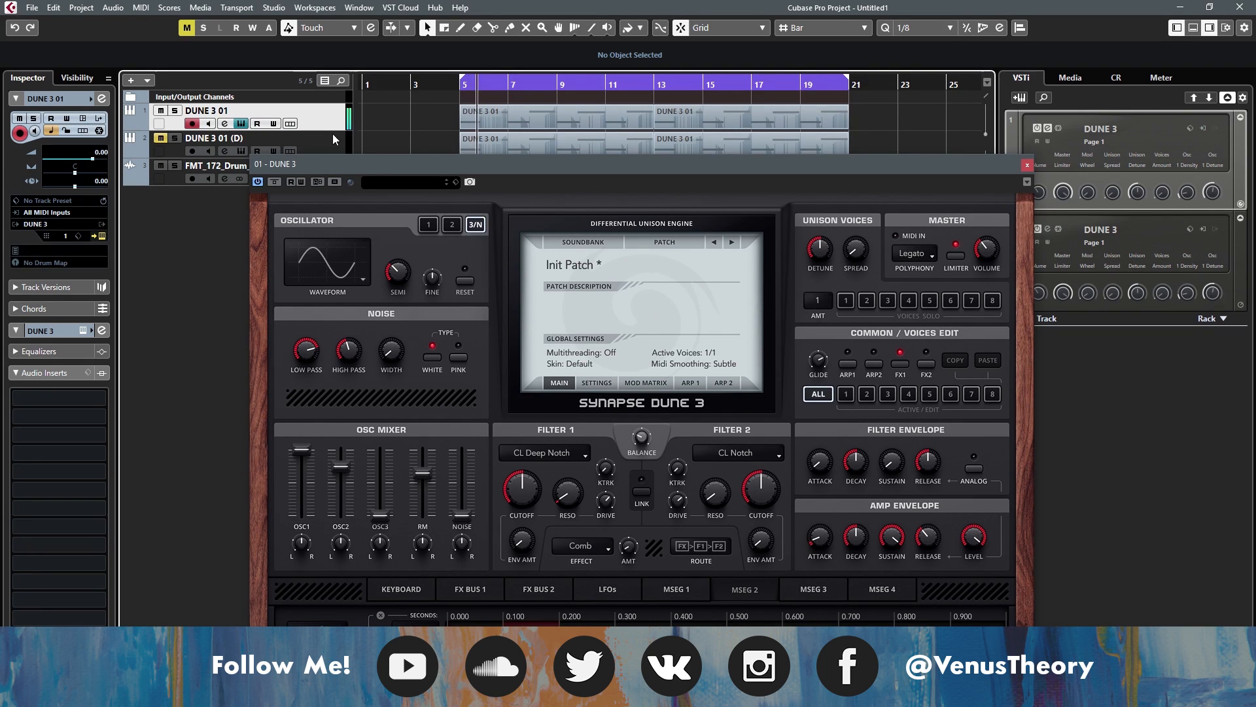
drag(370, 165, 315, 181)
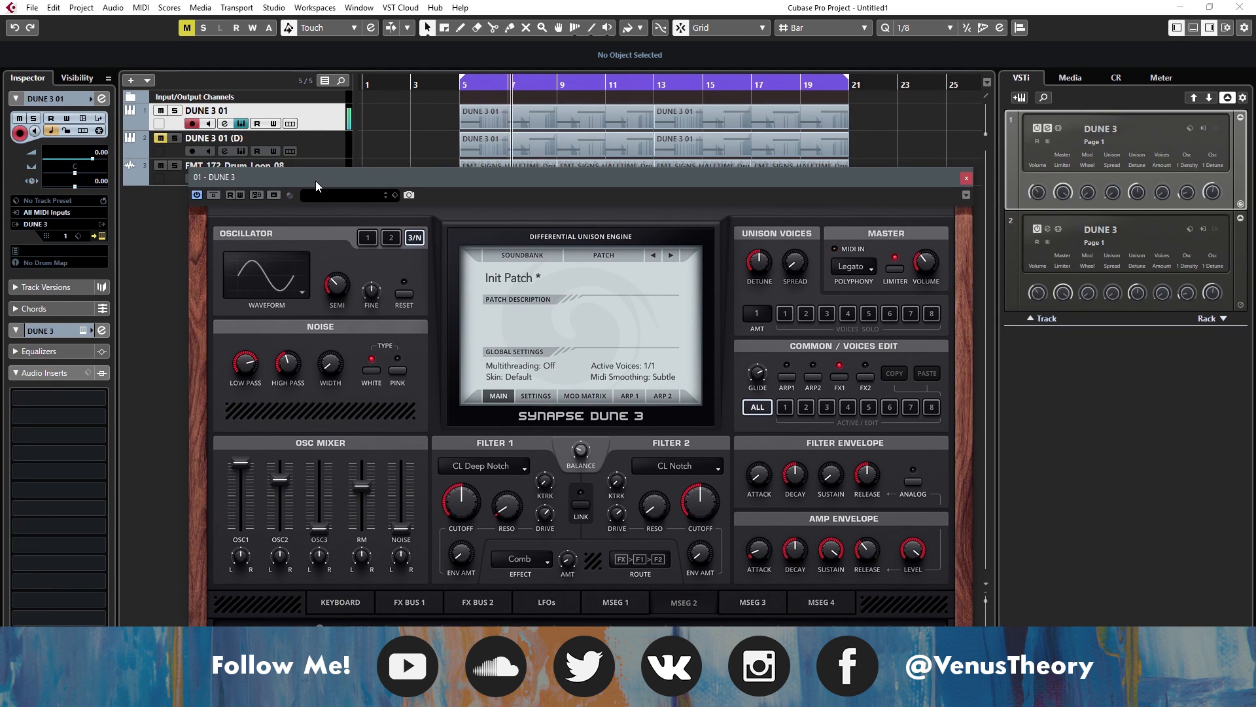
drag(319, 181, 309, 83)
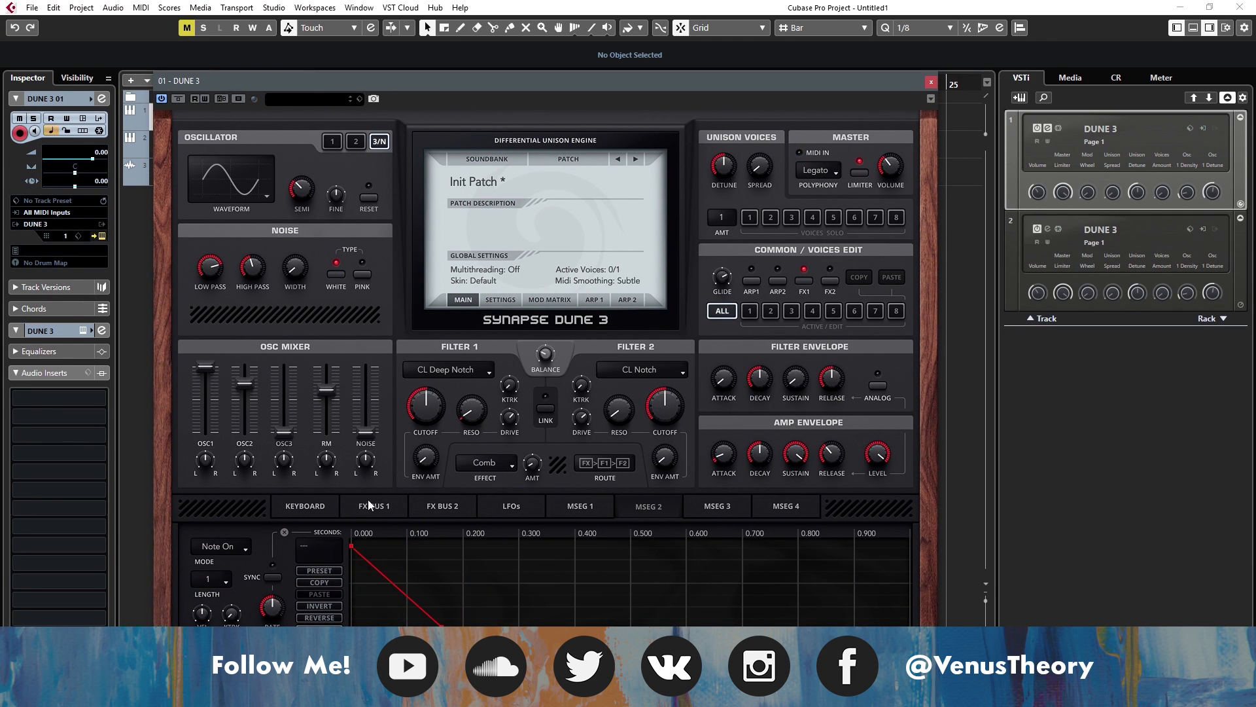
Step: Examine the modulation matrix routings, the FX Bus 1 effects chain and the modulation rate setting
click(556, 300)
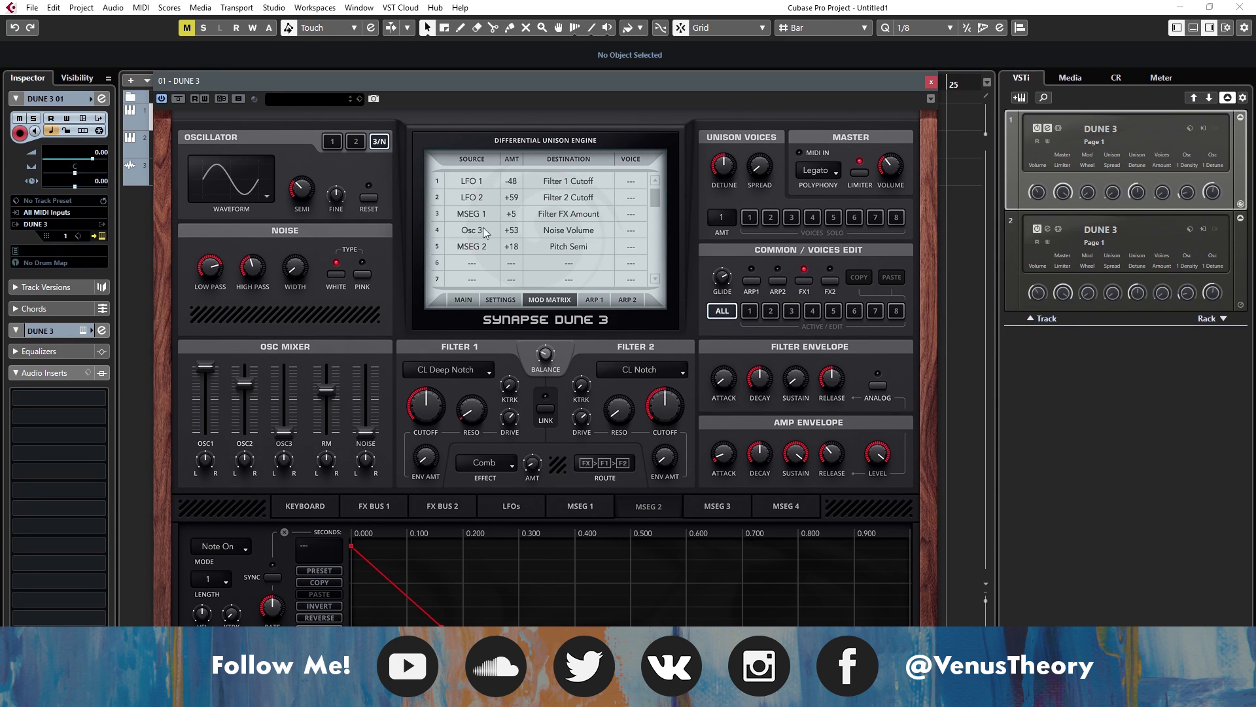
click(382, 508)
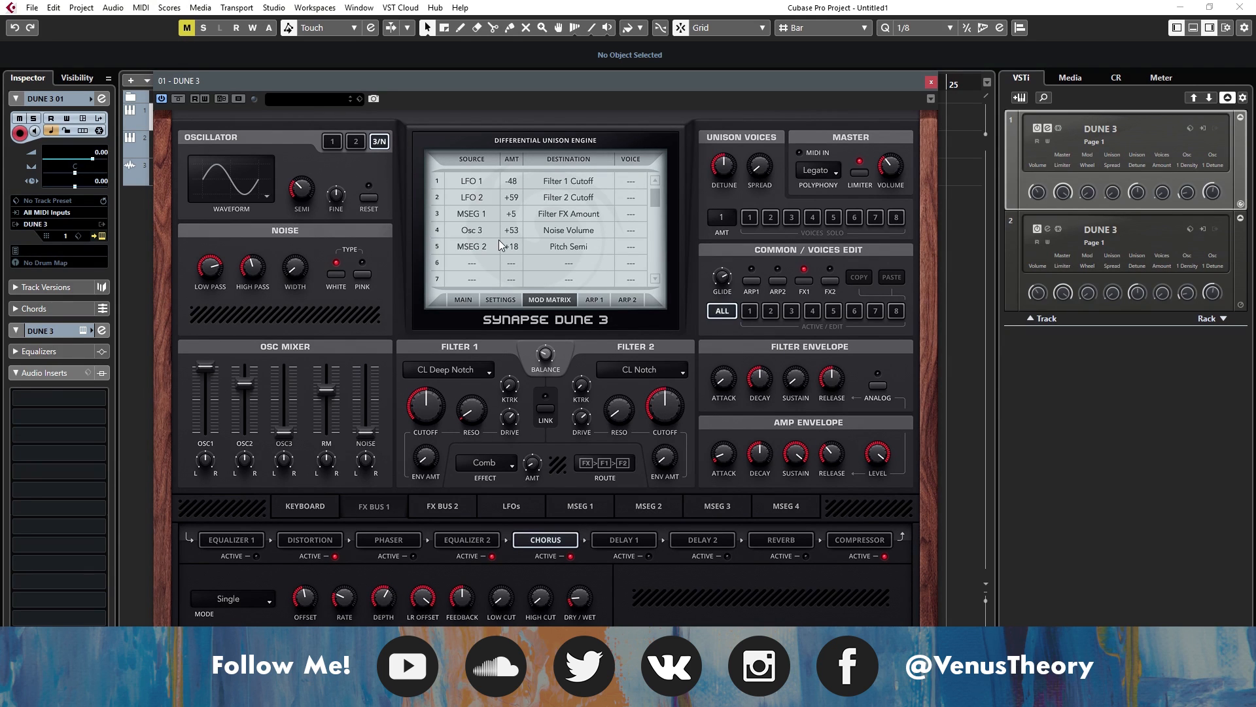
mouse_move(830, 460)
click(498, 300)
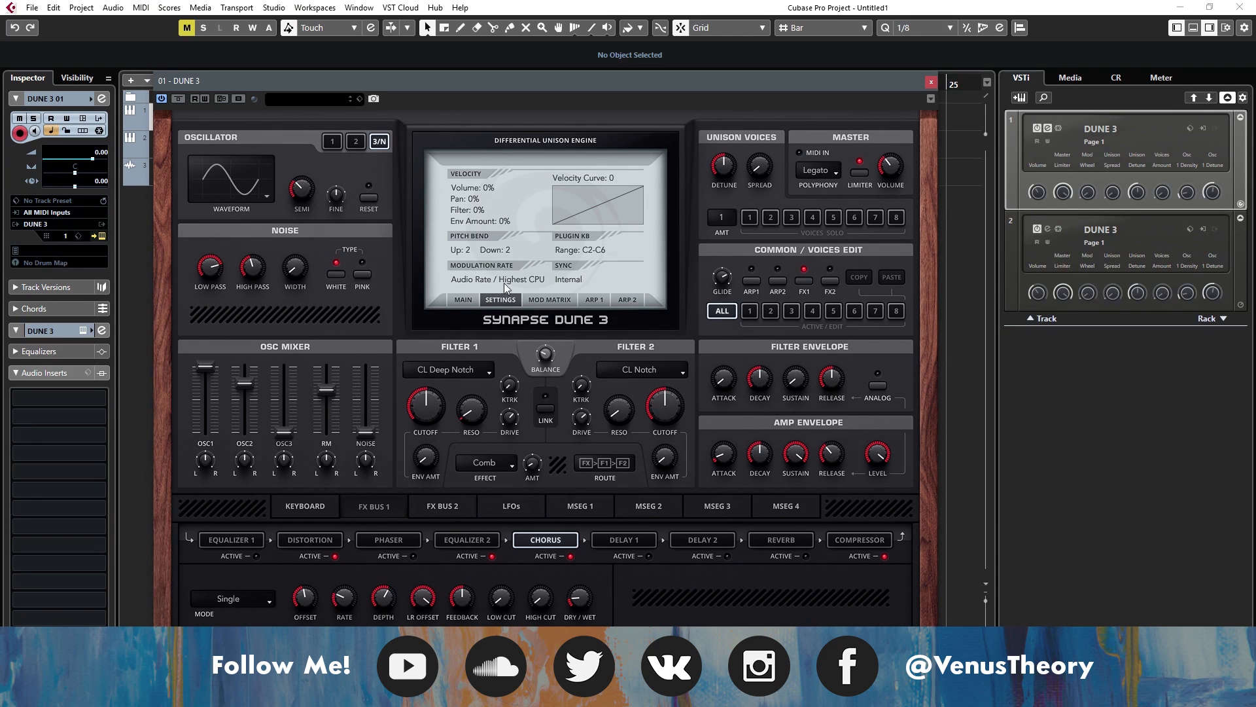
click(544, 300)
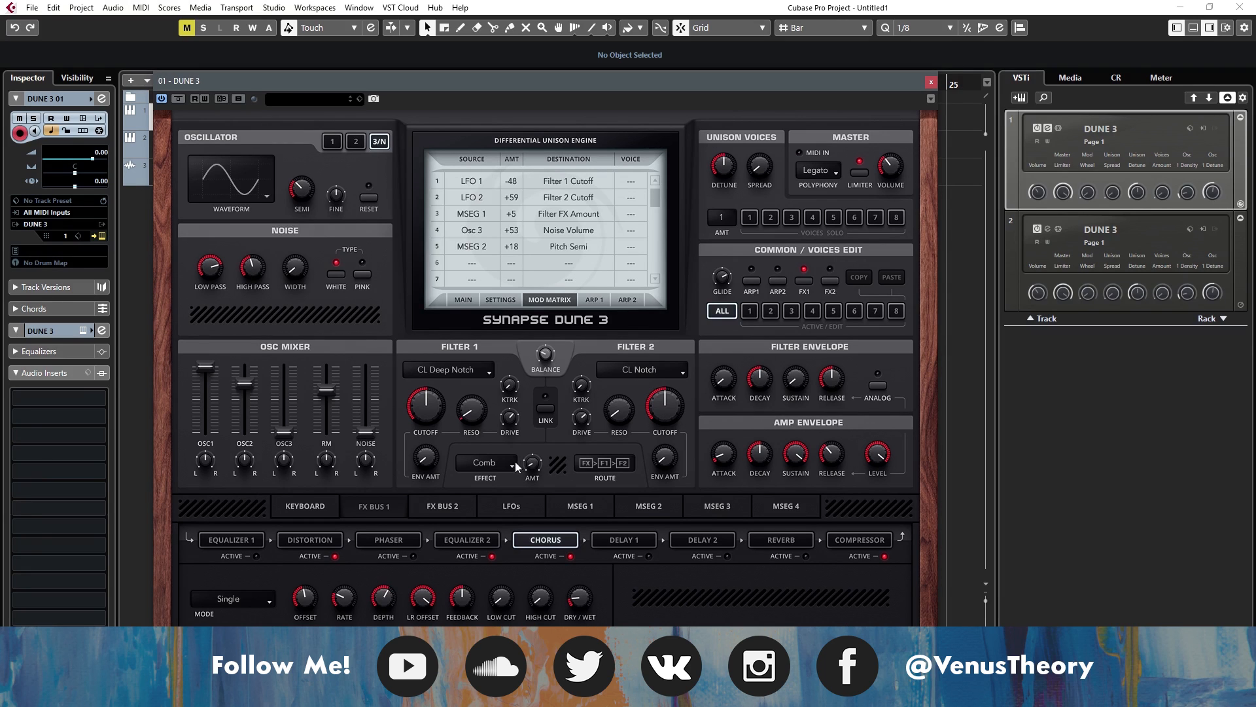
mouse_move(534, 468)
Step: Examine the LFO rates, the shape options with S+G kept for LFO 2, and the MSEG 1 and MSEG 2 envelopes
click(511, 506)
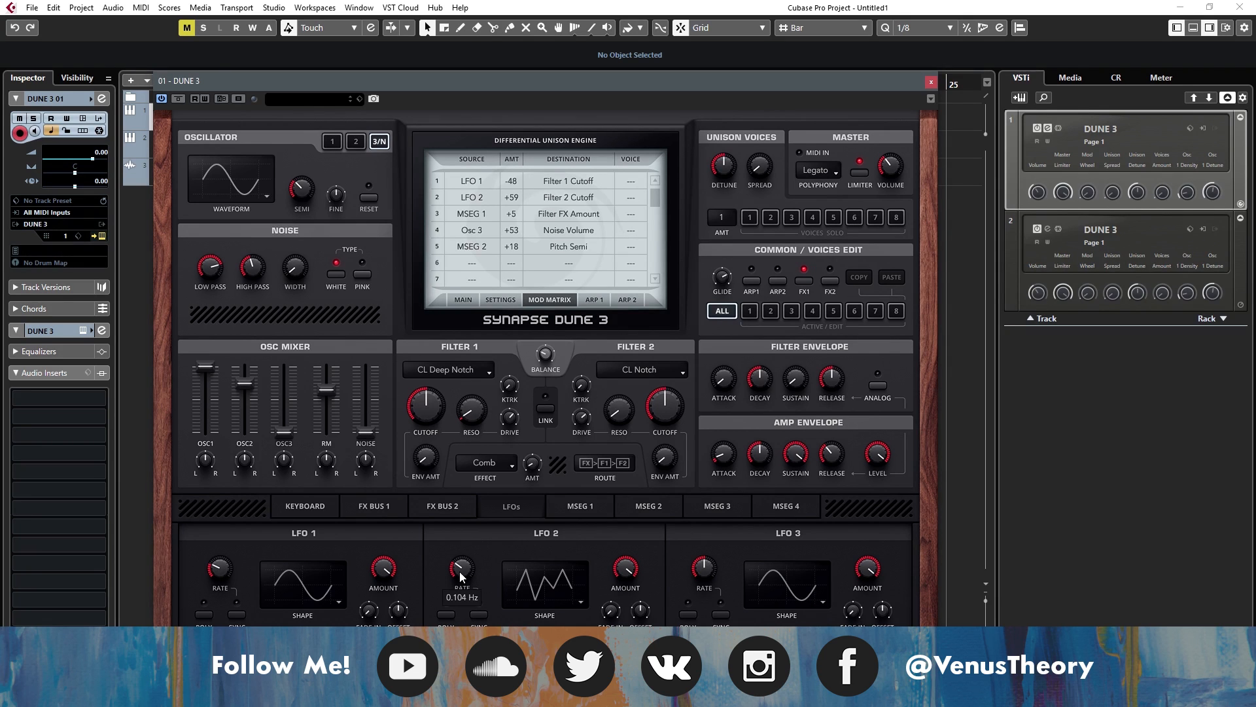
click(540, 589)
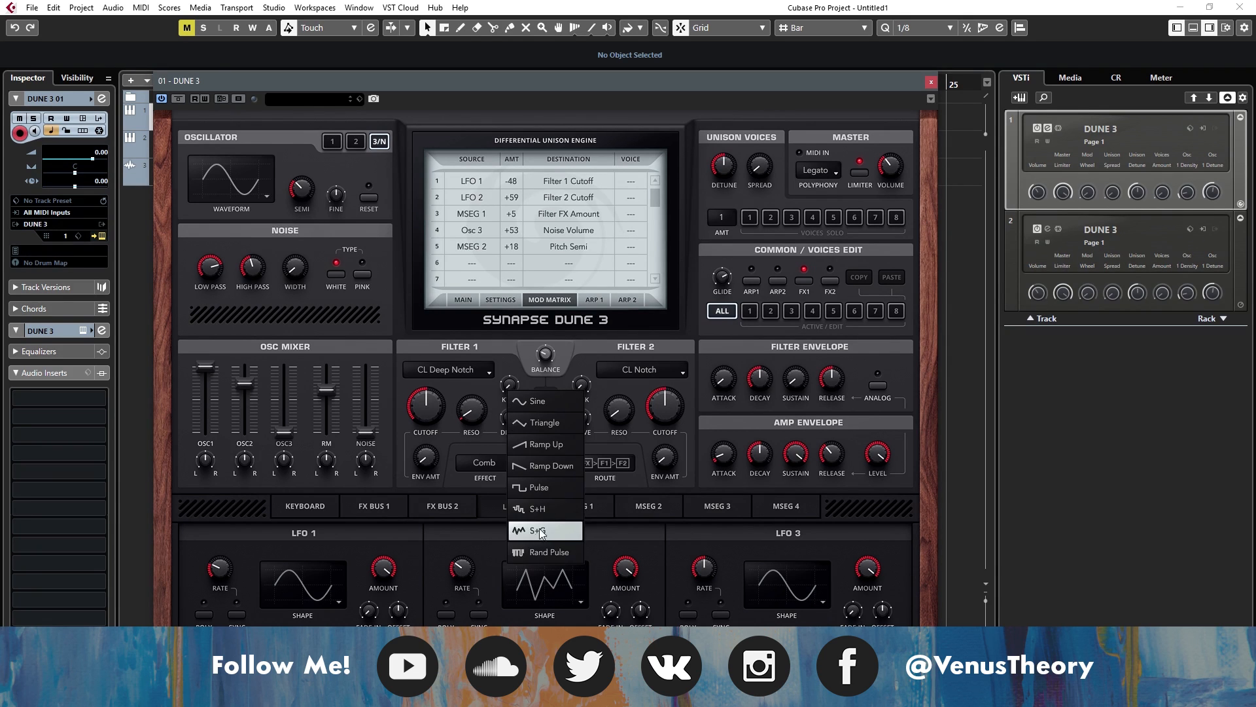
click(548, 532)
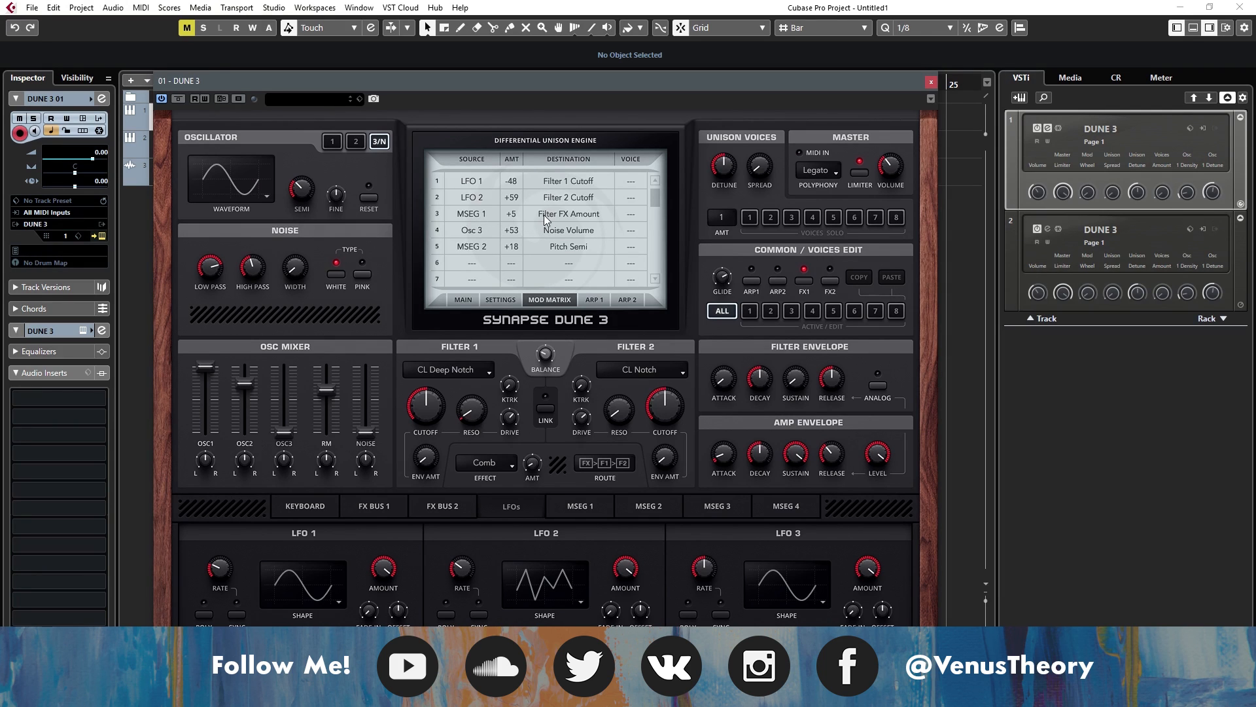
click(568, 510)
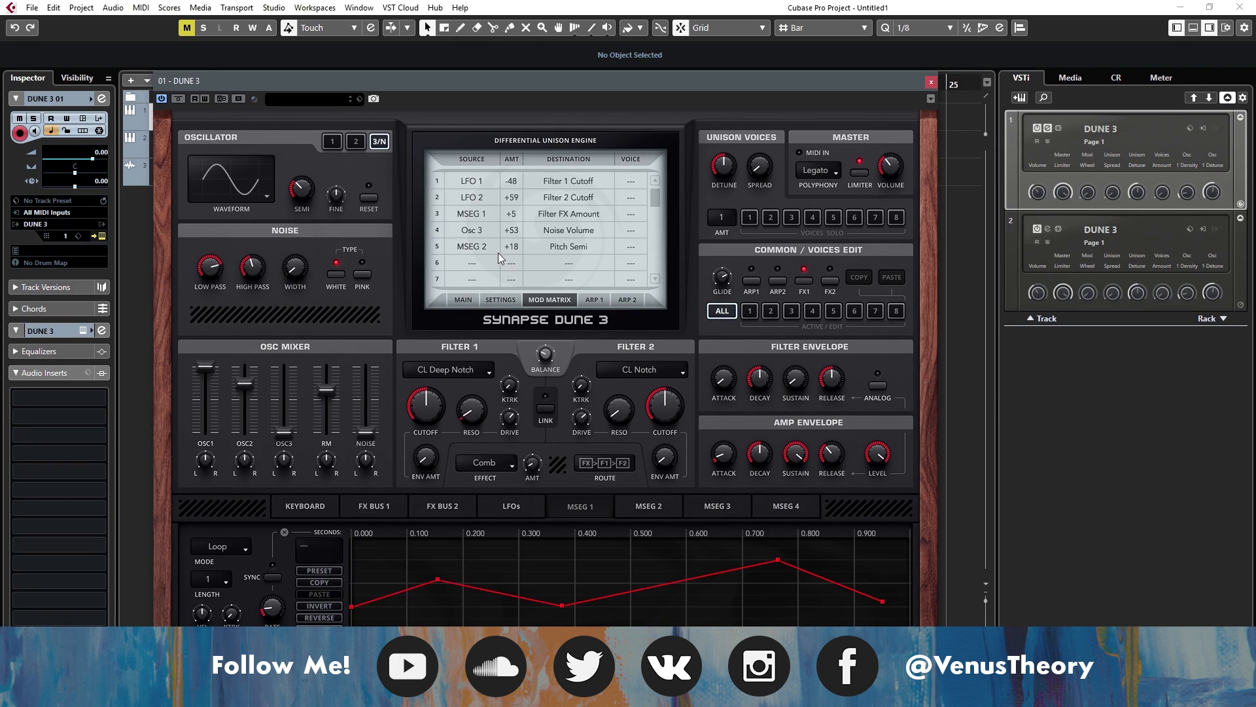
click(636, 504)
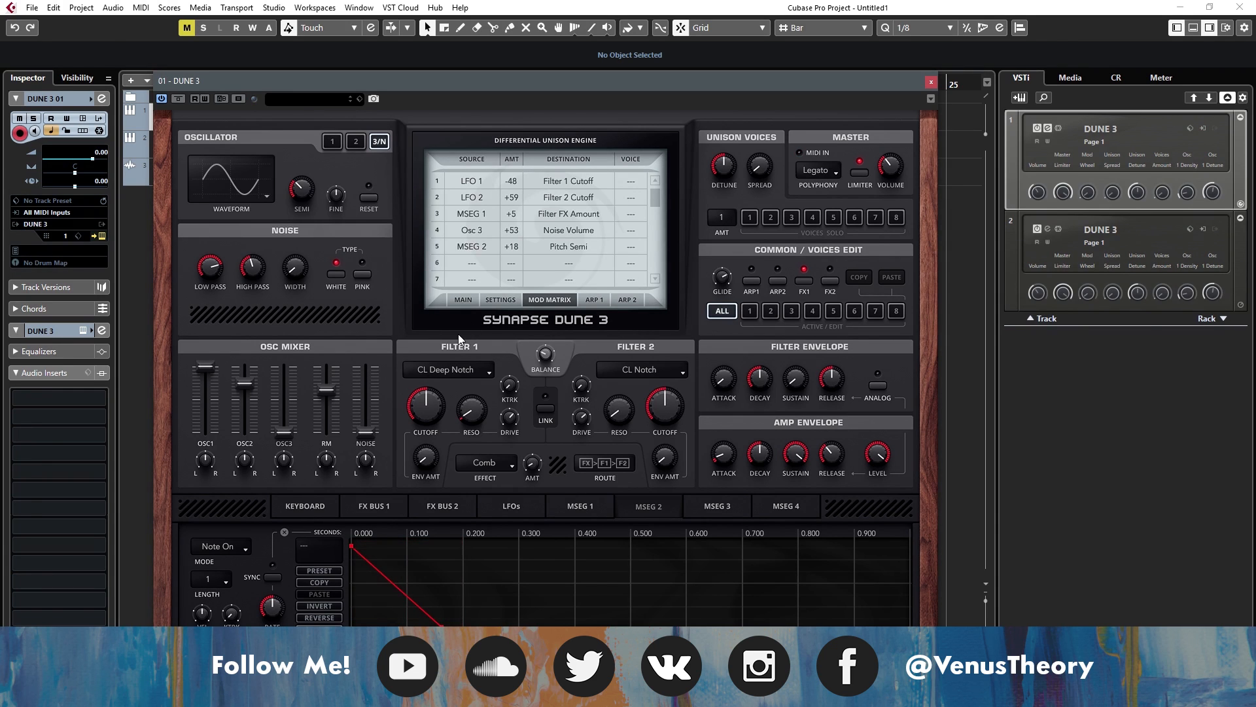
Step: Review the master polyphony options, leaving the mode on Legato
click(811, 174)
click(818, 186)
click(817, 172)
click(820, 201)
Step: Examine the Distortion, Equalizer 2, Chorus and Compressor settings on FX Bus 1
click(383, 510)
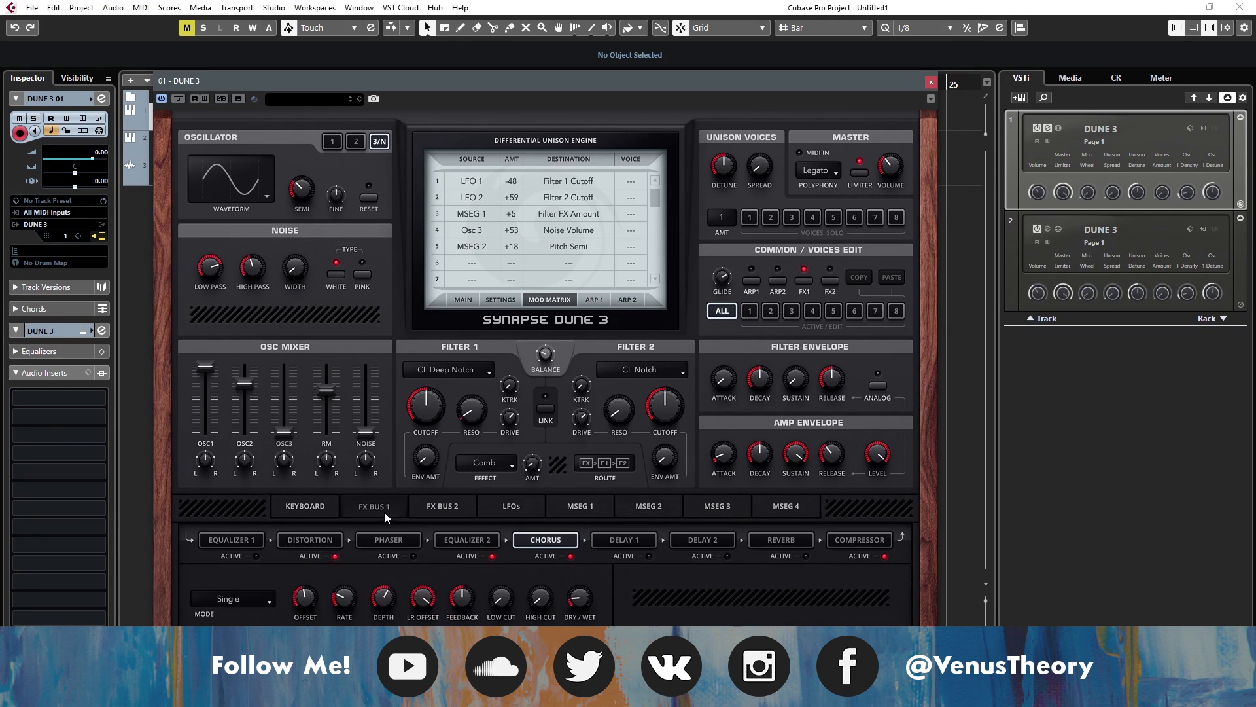
click(313, 543)
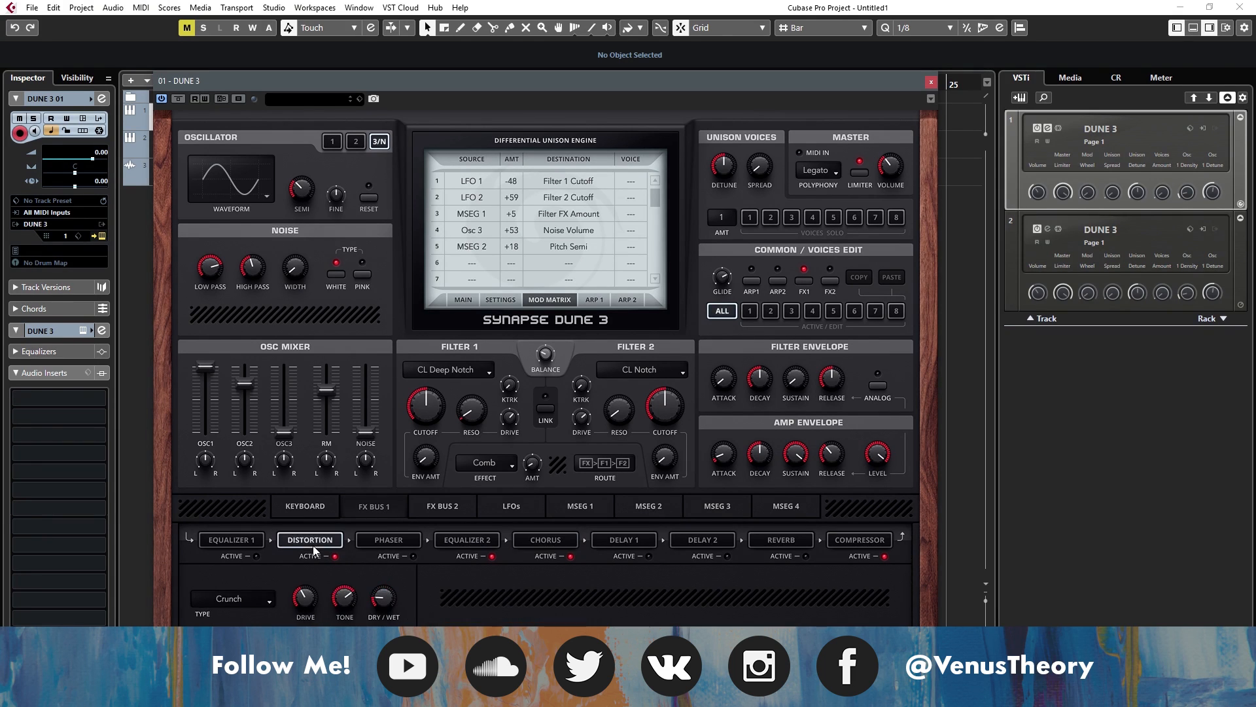
mouse_move(298, 598)
mouse_move(355, 595)
mouse_move(391, 603)
click(463, 545)
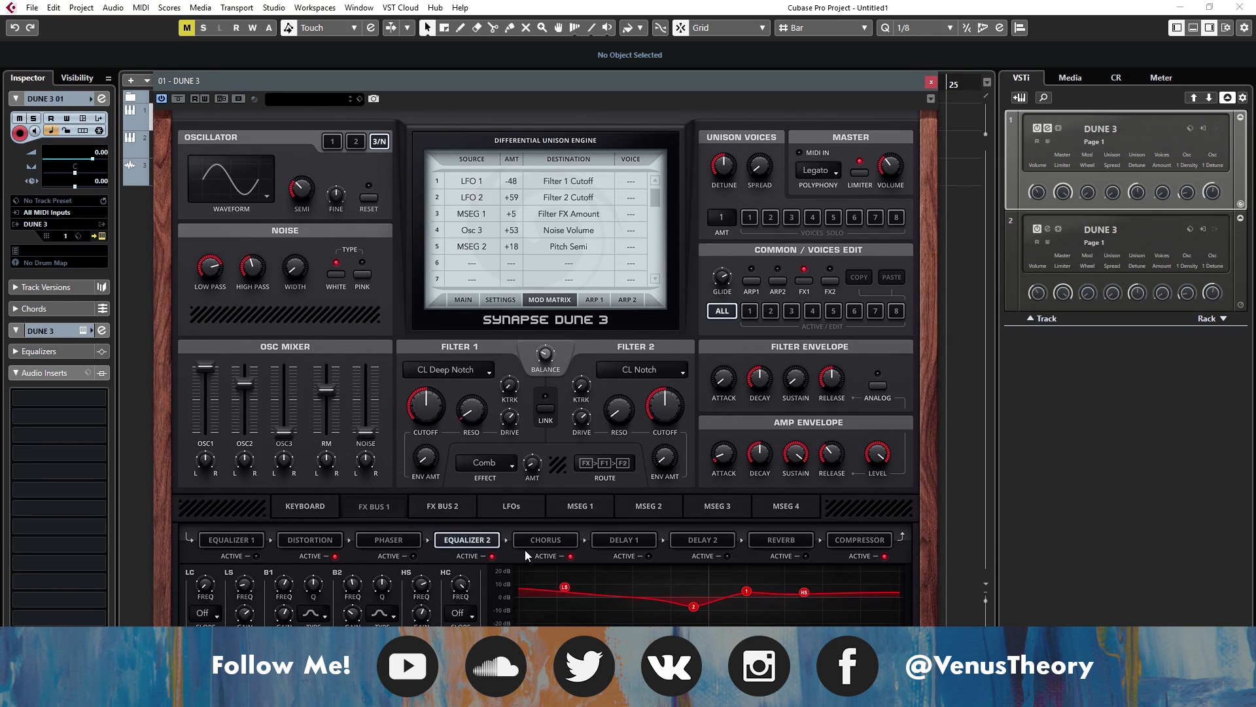
click(539, 542)
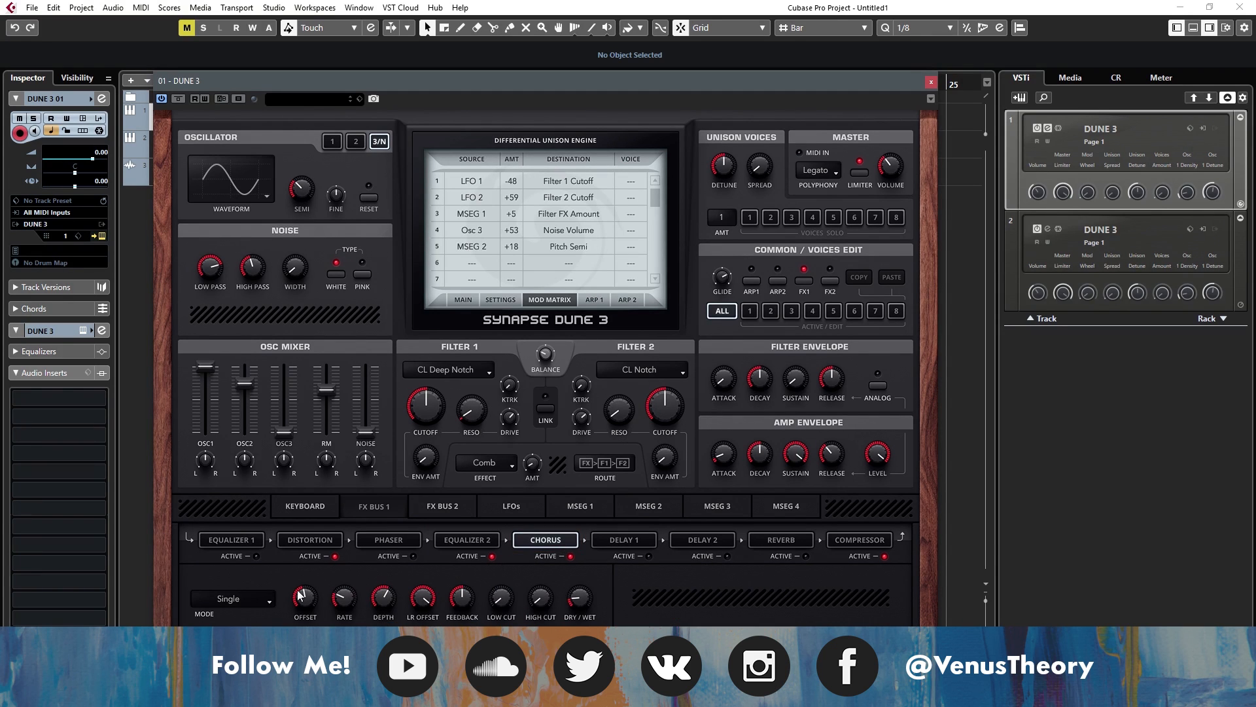
mouse_move(587, 600)
click(873, 536)
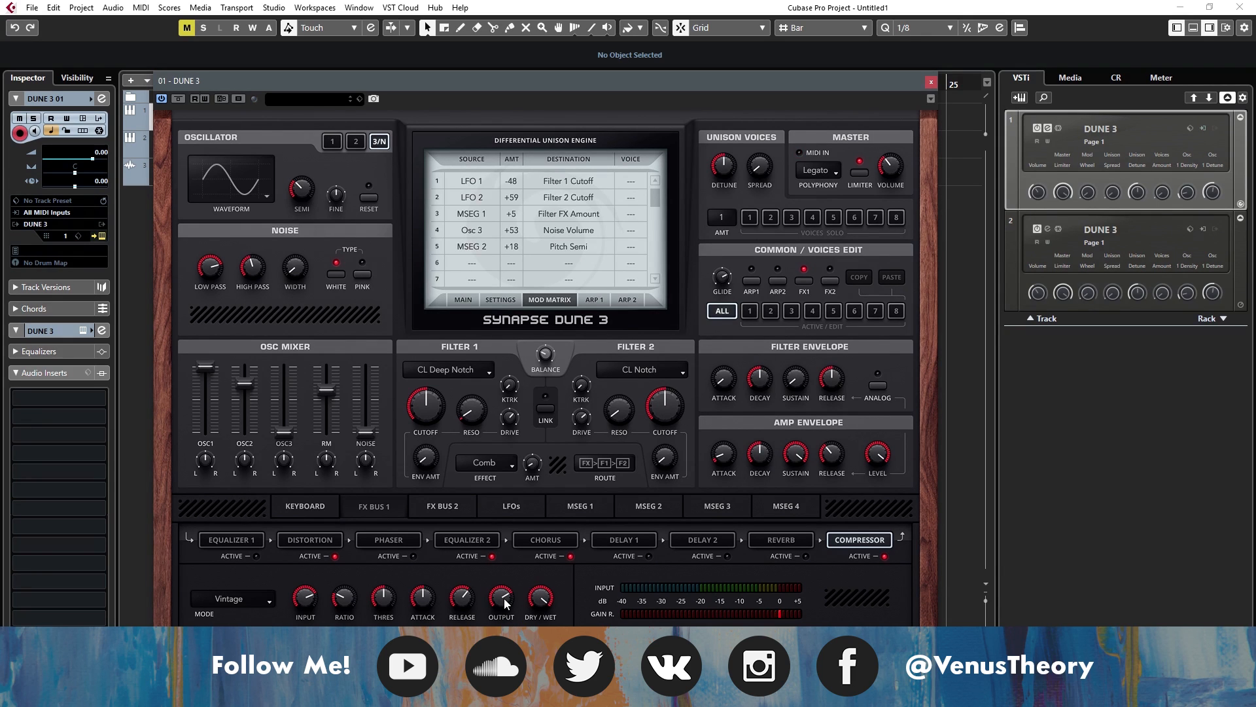
Step: Close the synth window, then mute track DUNE 3 01 and audition the unmuted DUNE 3 01 (D) track
click(930, 83)
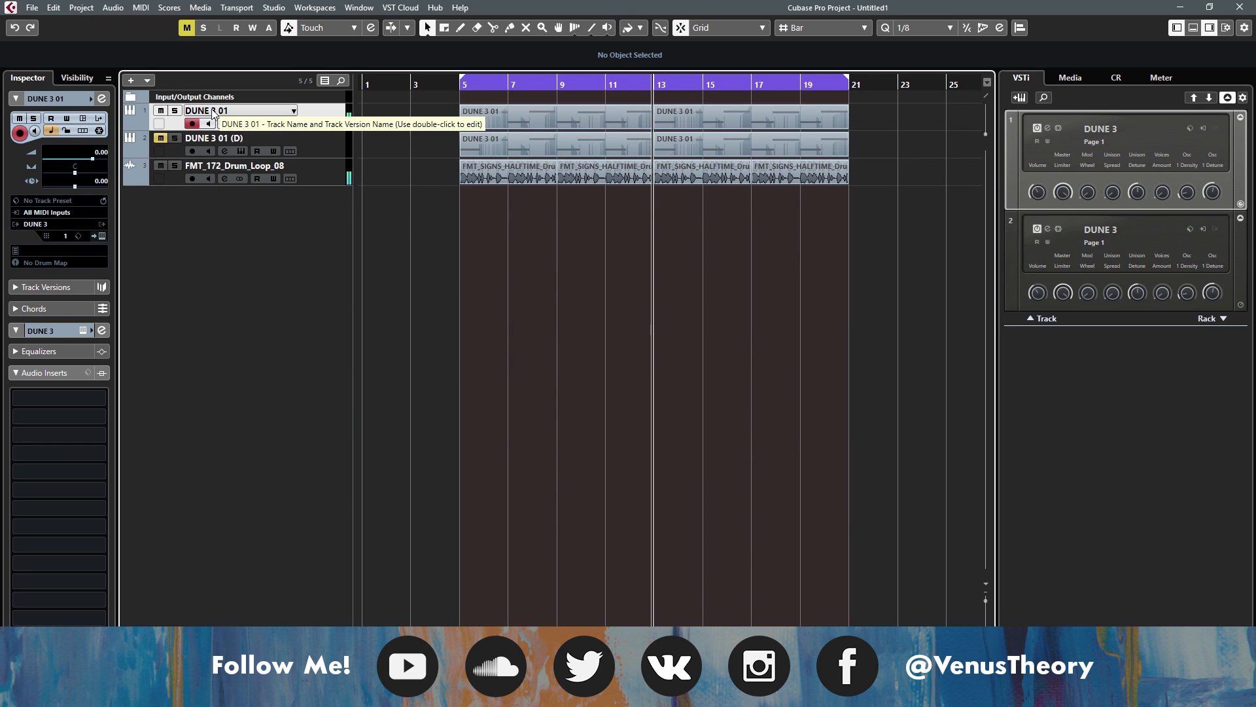
click(161, 137)
click(160, 110)
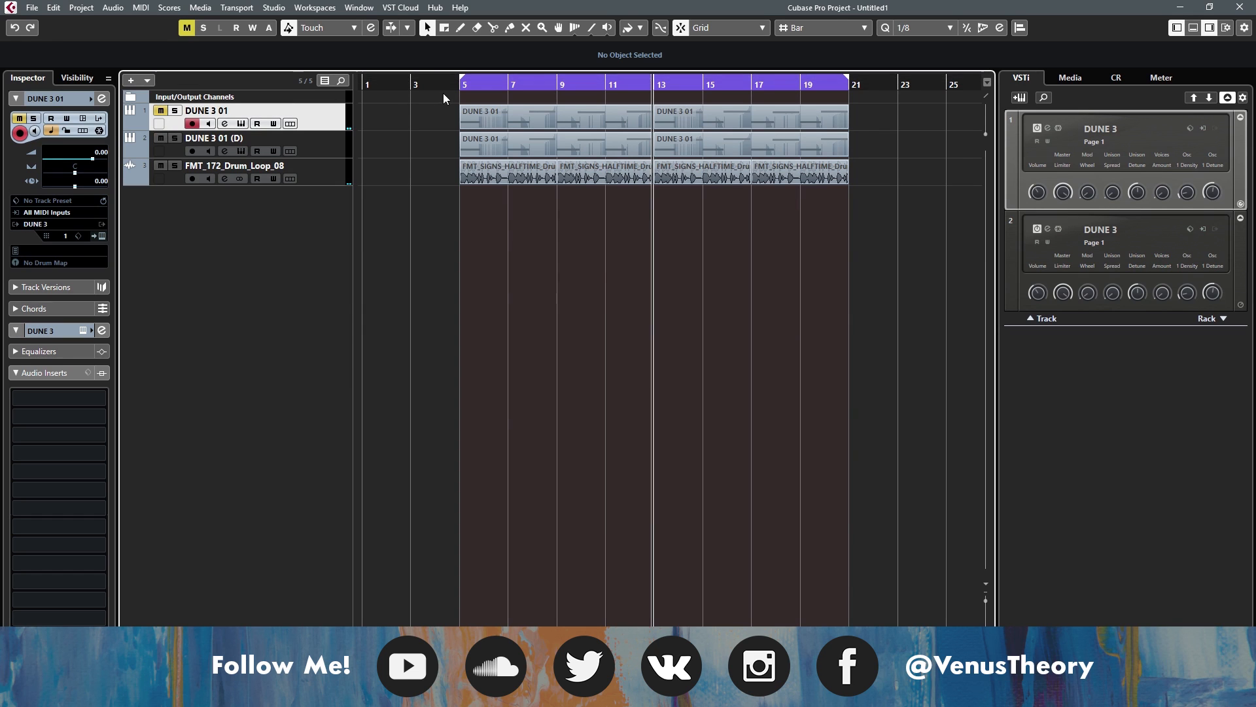
click(344, 138)
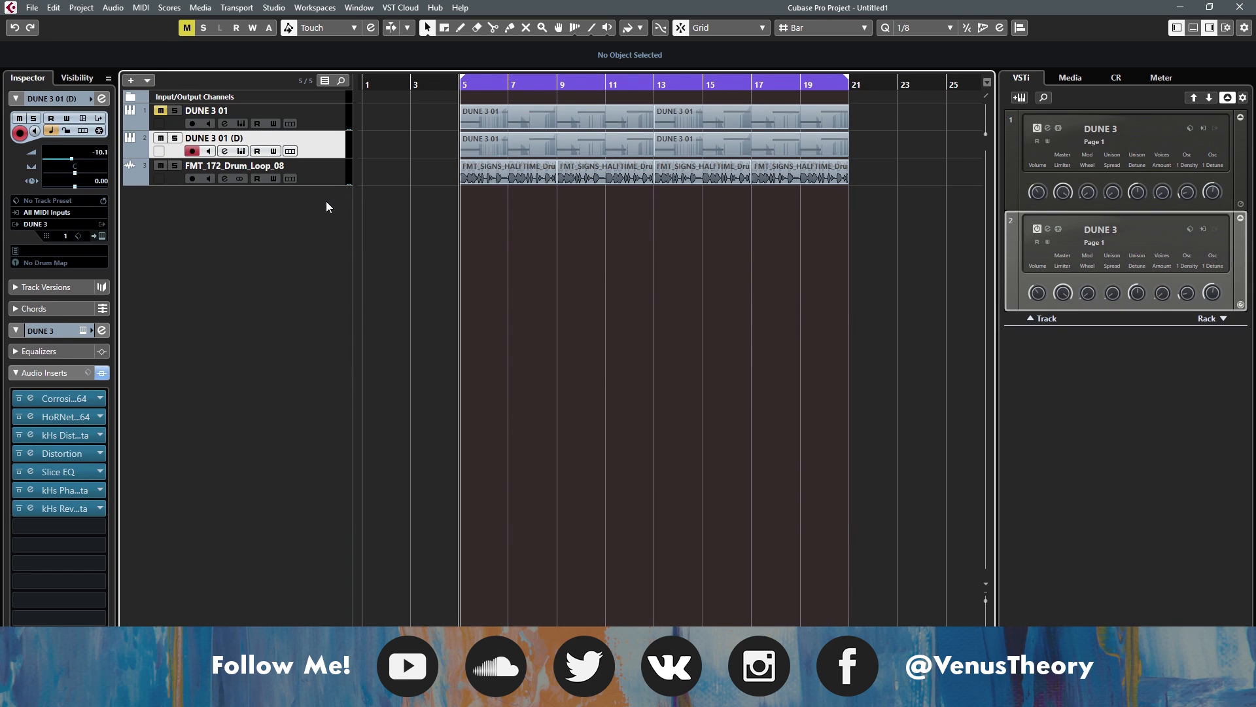
key(space)
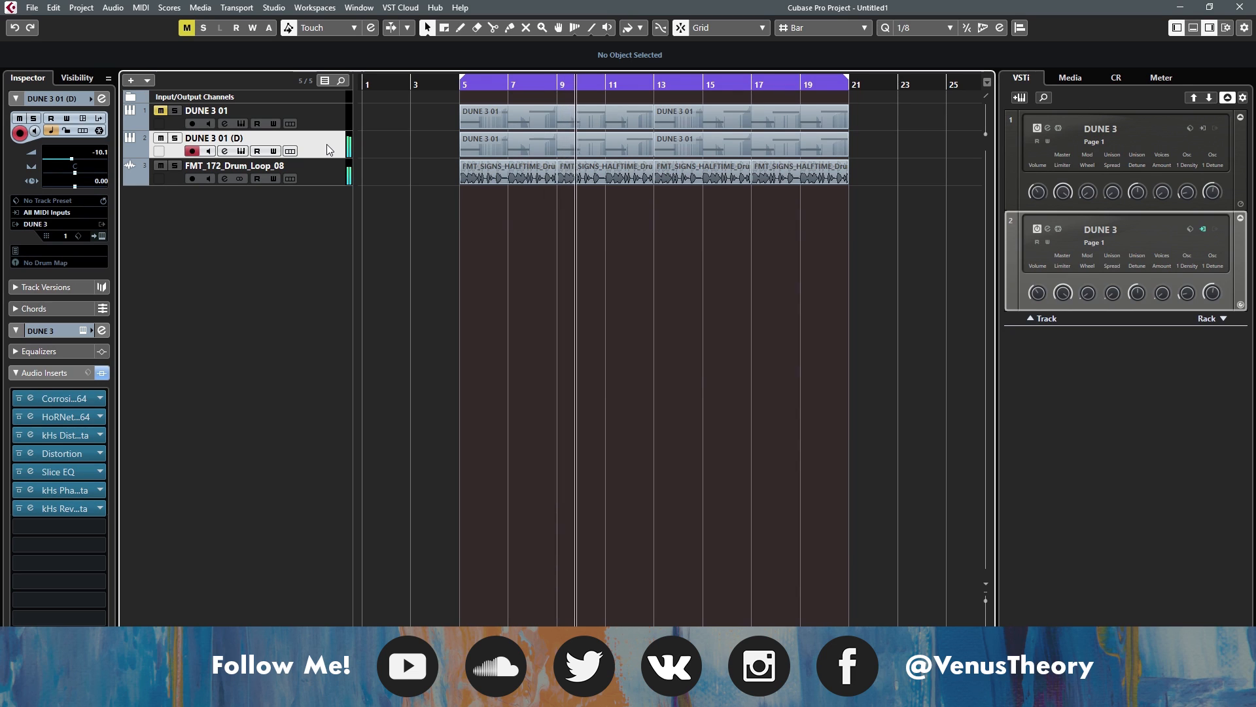
key(space)
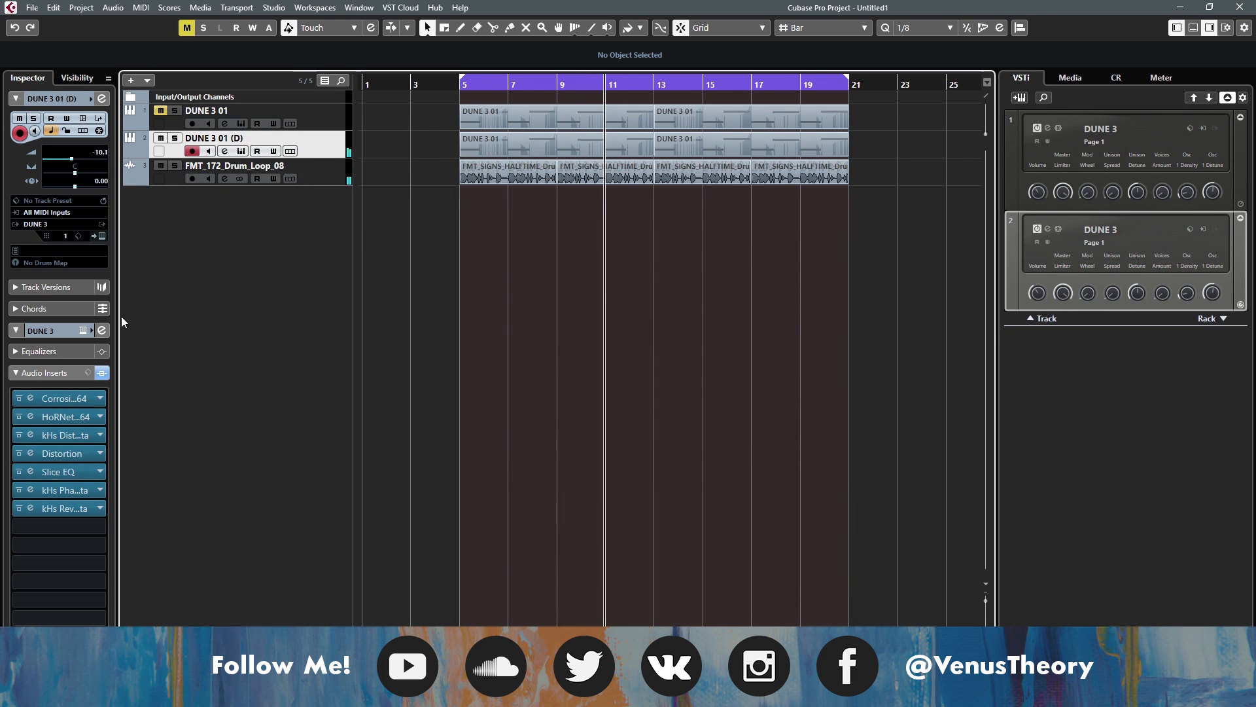
Step: Mute the drum loop and play DUNE 3 01 (D) from bar 5, comparing its audio inserts before leaving them bypassed
click(101, 373)
click(460, 85)
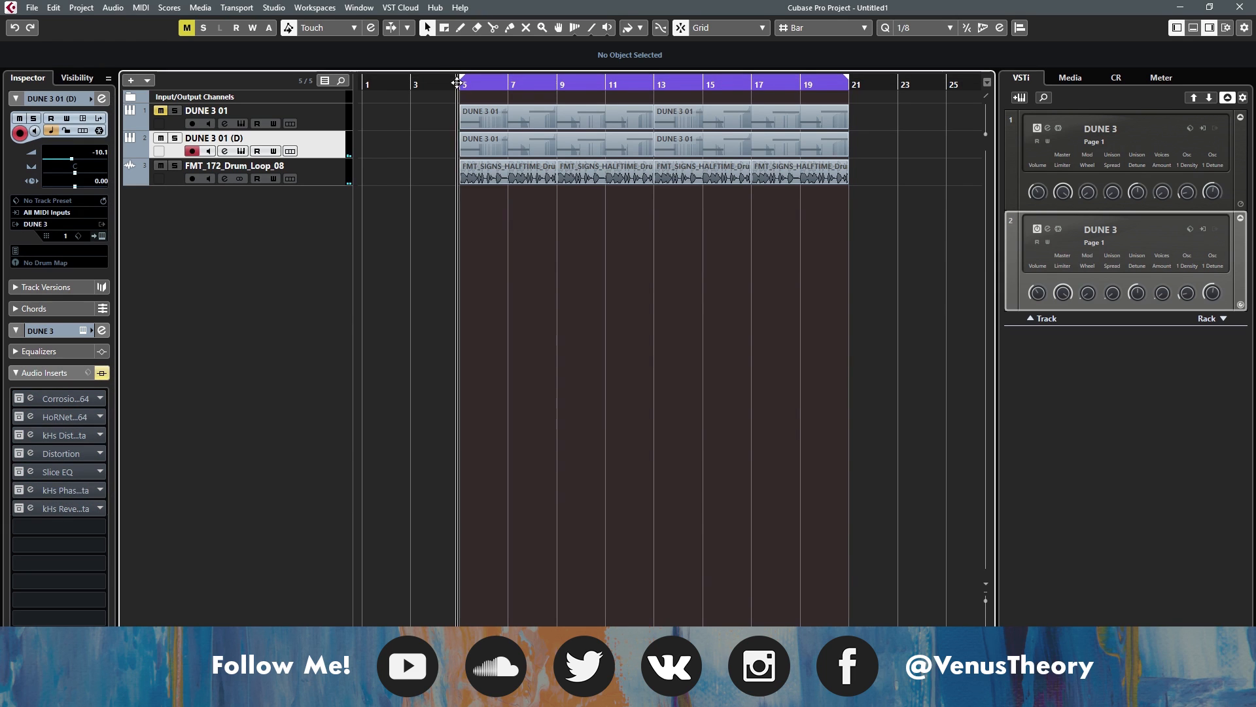
click(160, 166)
key(space)
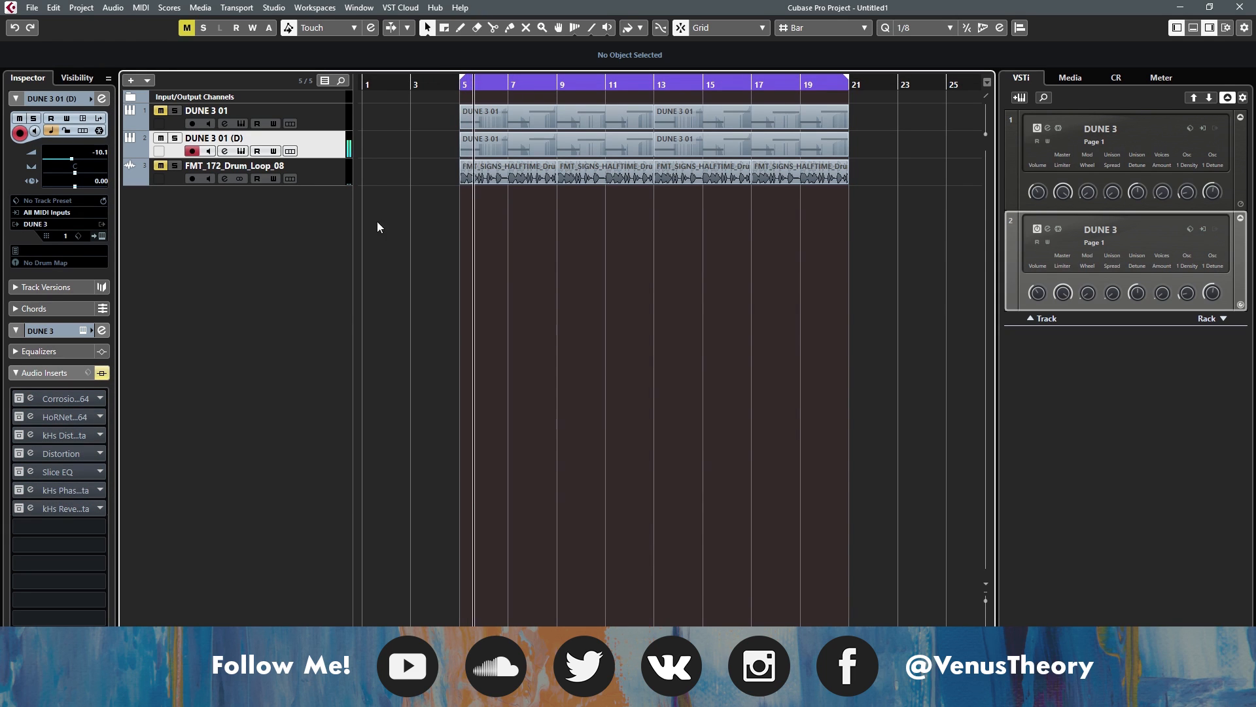
click(102, 372)
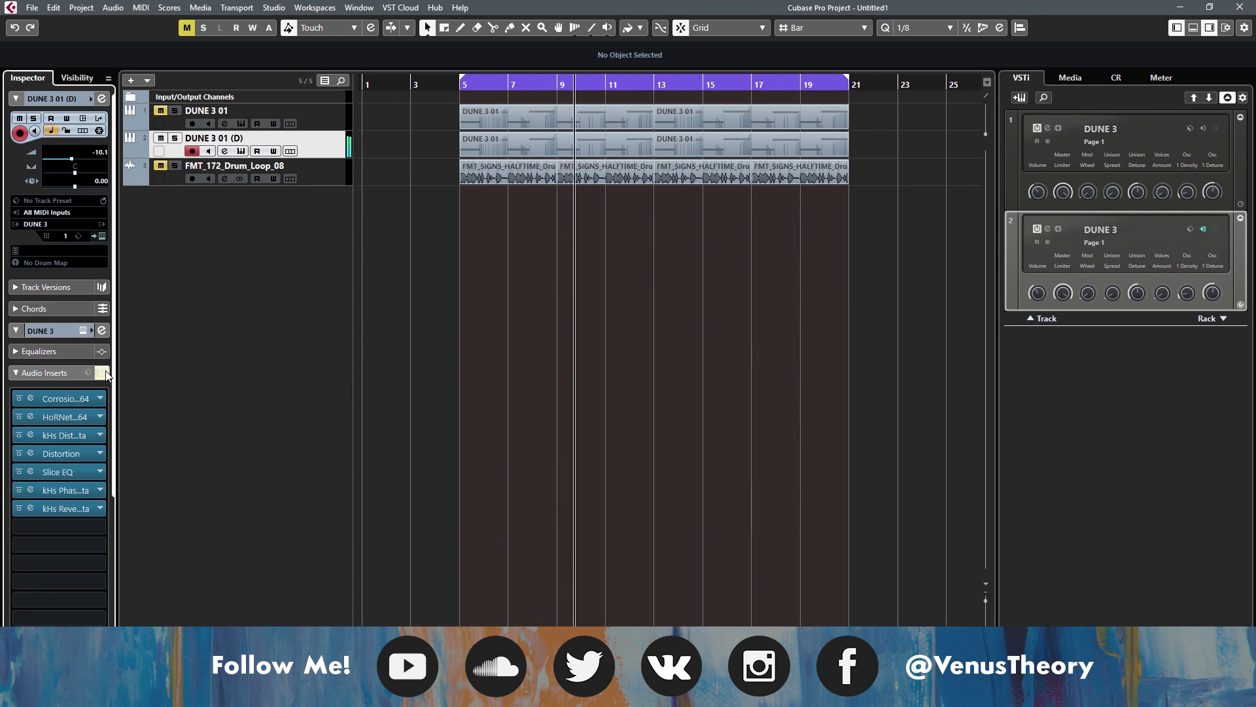
click(105, 374)
Step: Examine the DUNE 3 instrument on track DUNE 3 01 (D): main page, oscillator 2, modulation matrix and MSEG 3 envelope
click(241, 151)
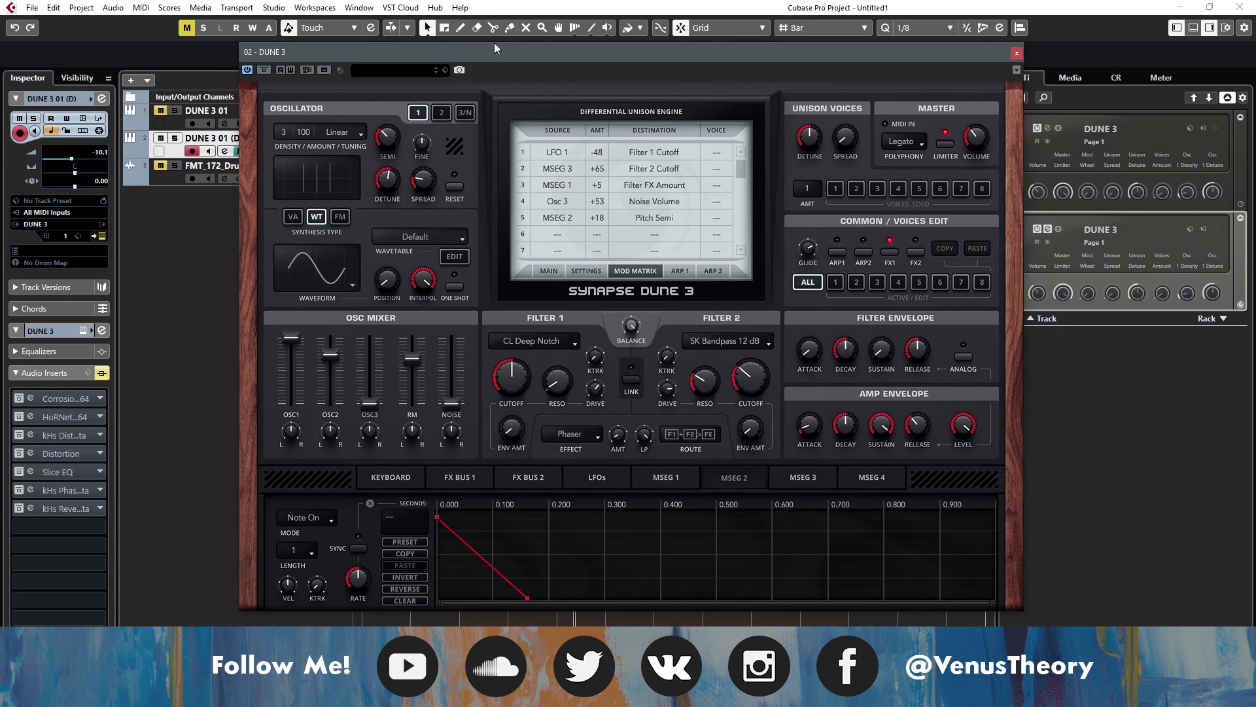
click(550, 272)
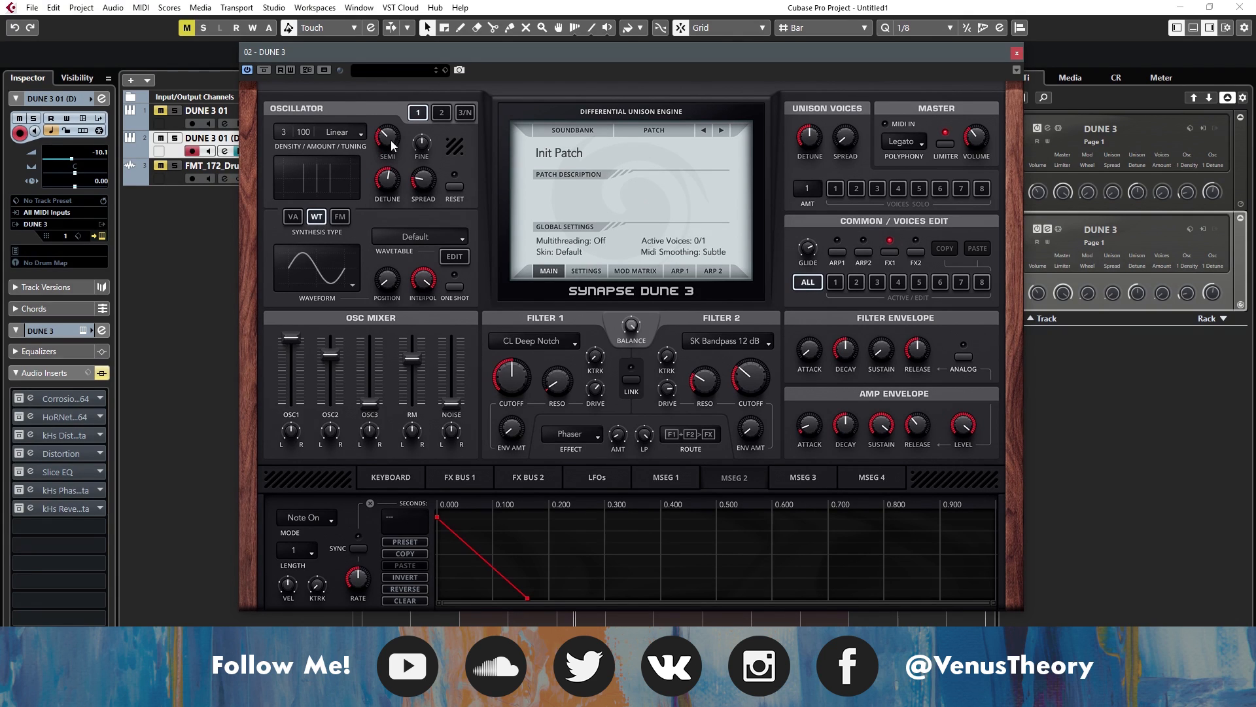
click(441, 115)
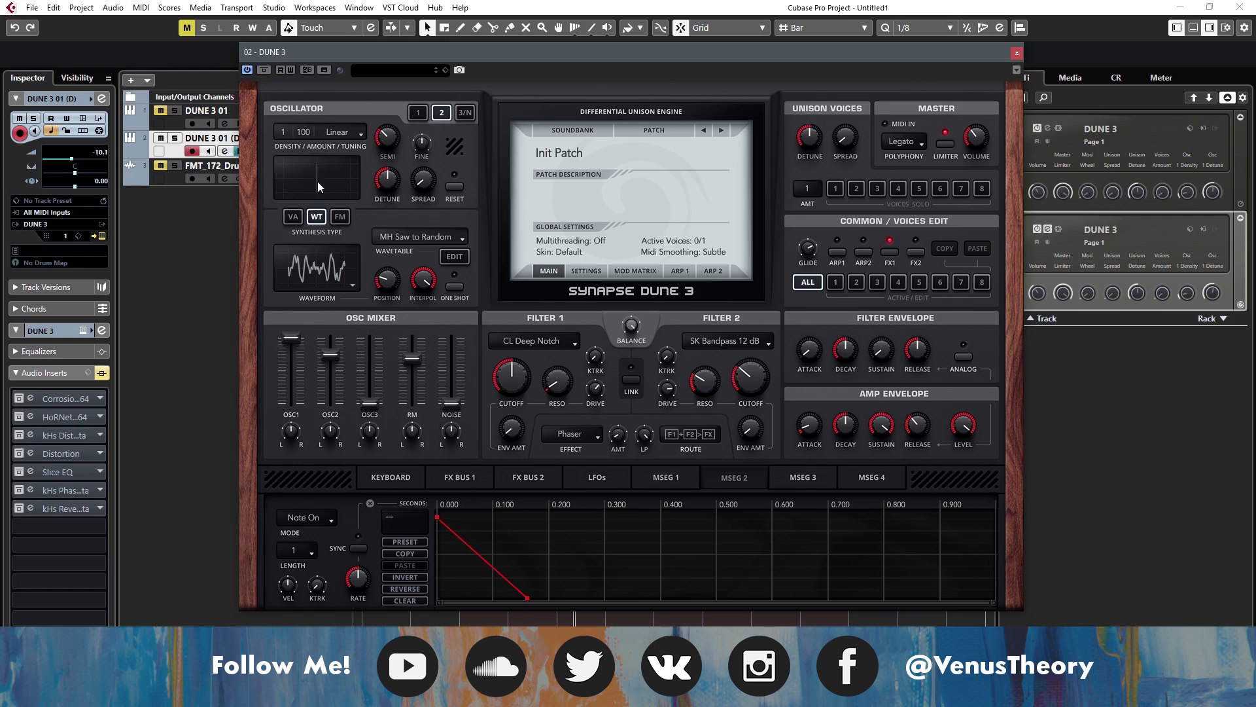
mouse_move(391, 280)
click(632, 272)
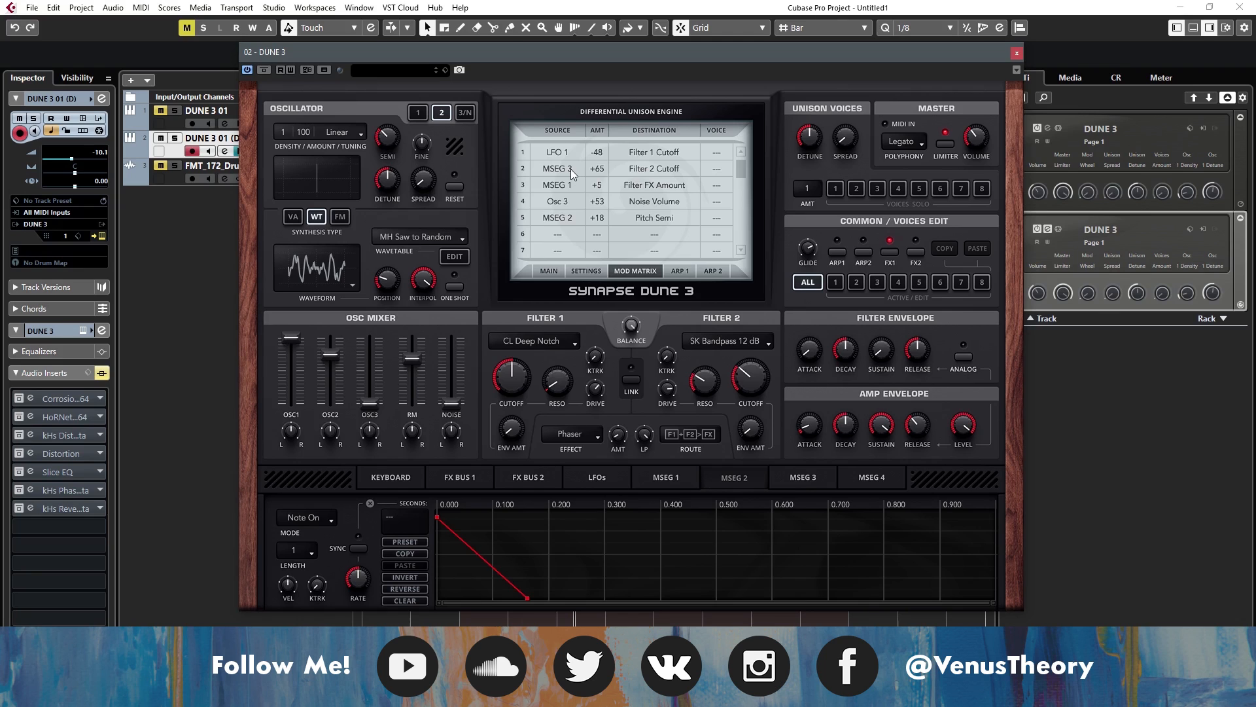
click(800, 475)
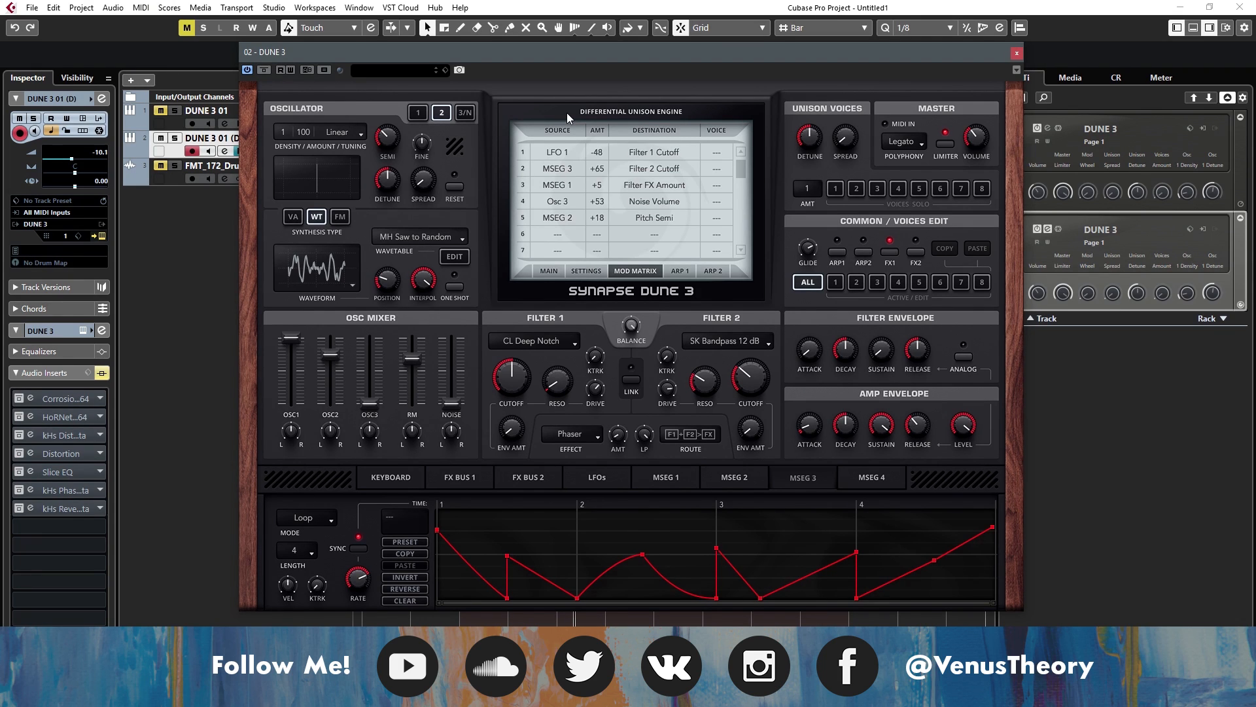
click(1016, 53)
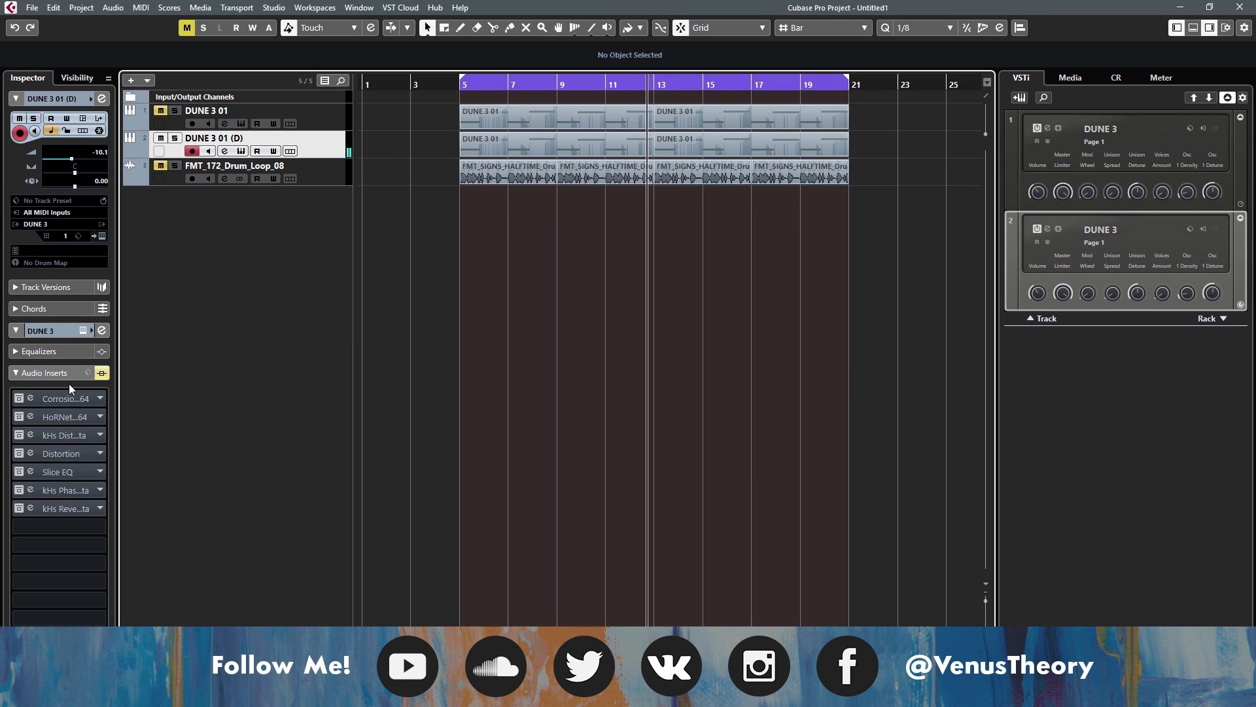
Step: Reactivate only the Corrosion insert on DUNE 3 01 (D) and open its editor
click(35, 396)
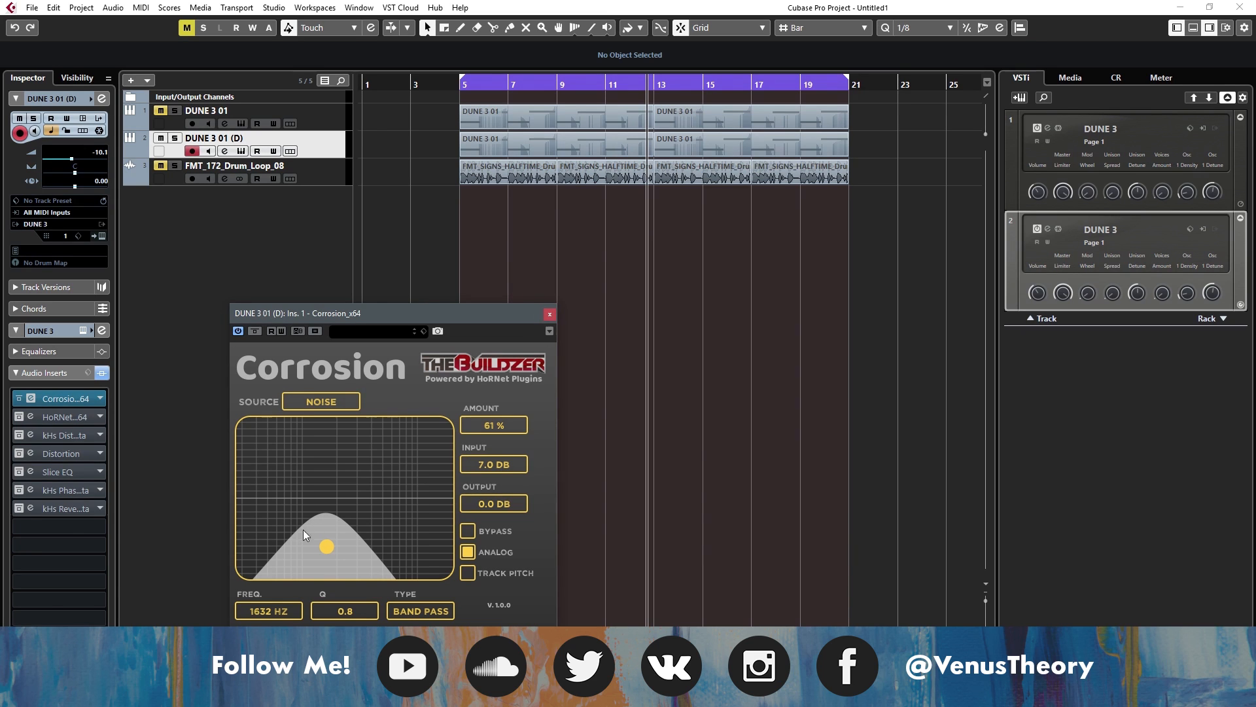
Step: Audition DUNE 3 01 (D) with Corrosion, then activate the HoRNet Analog Stage insert and set its gain to about -1.3 dB
click(550, 314)
key(space)
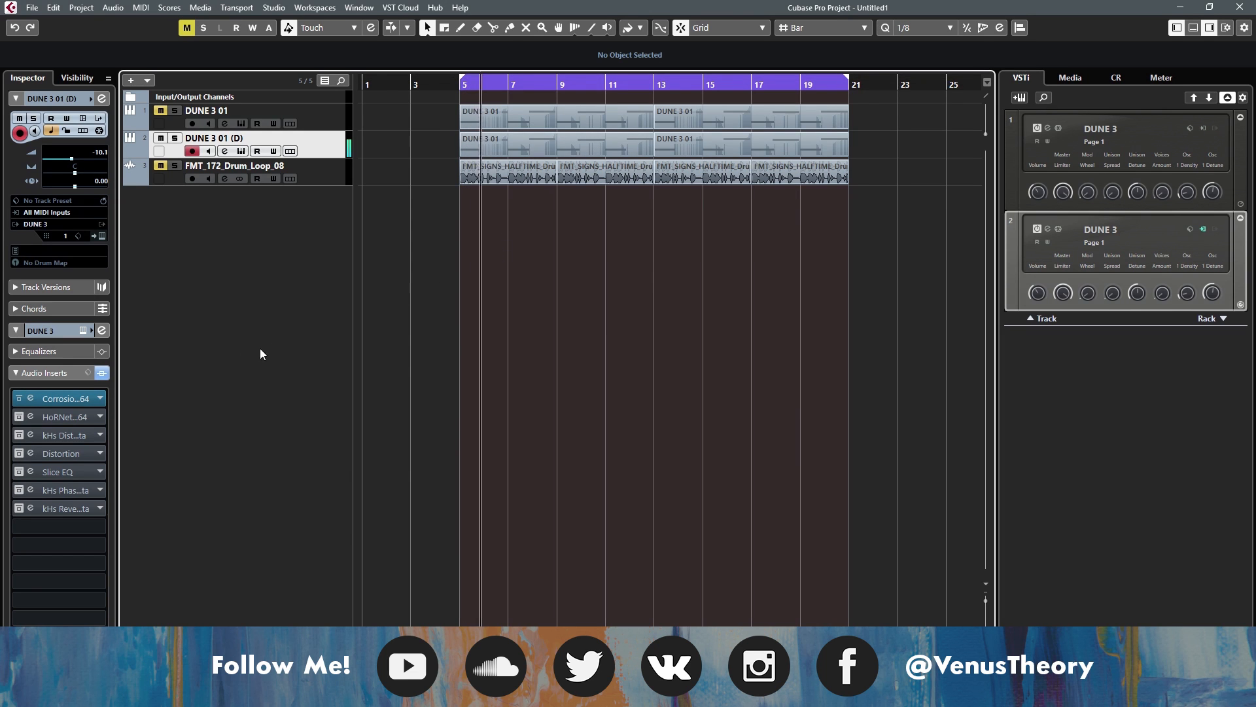
click(20, 417)
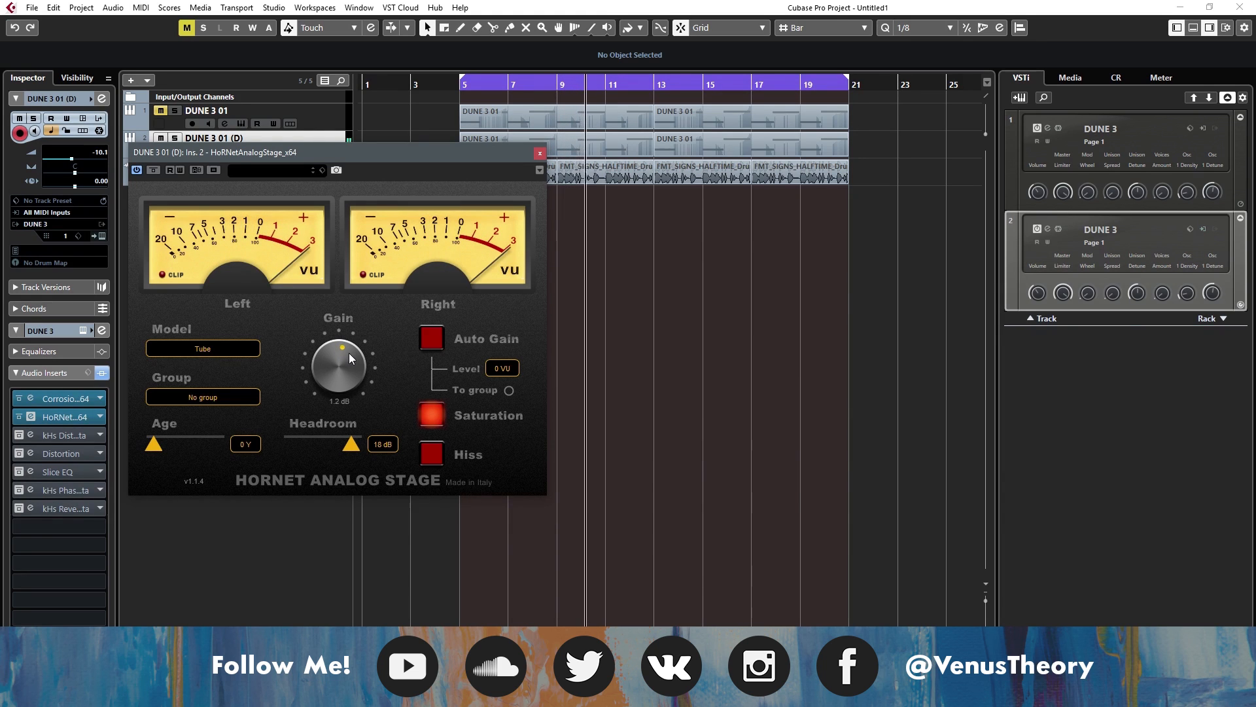
drag(348, 352, 339, 374)
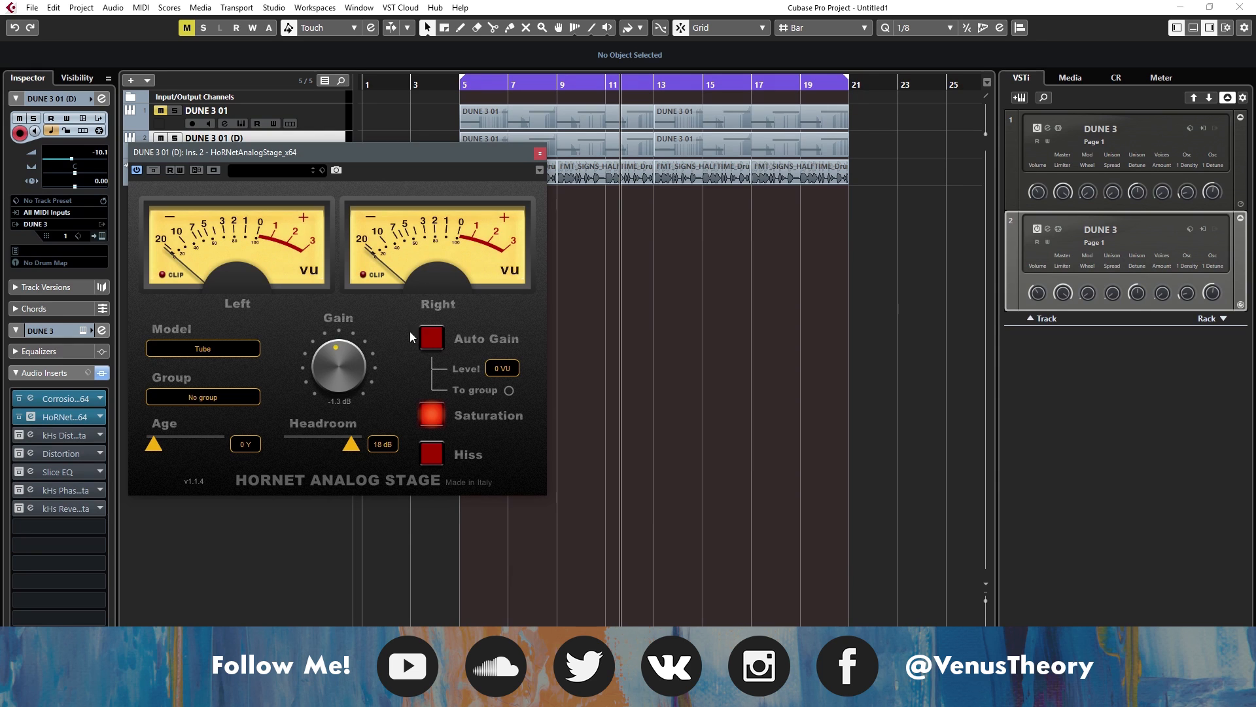
click(539, 152)
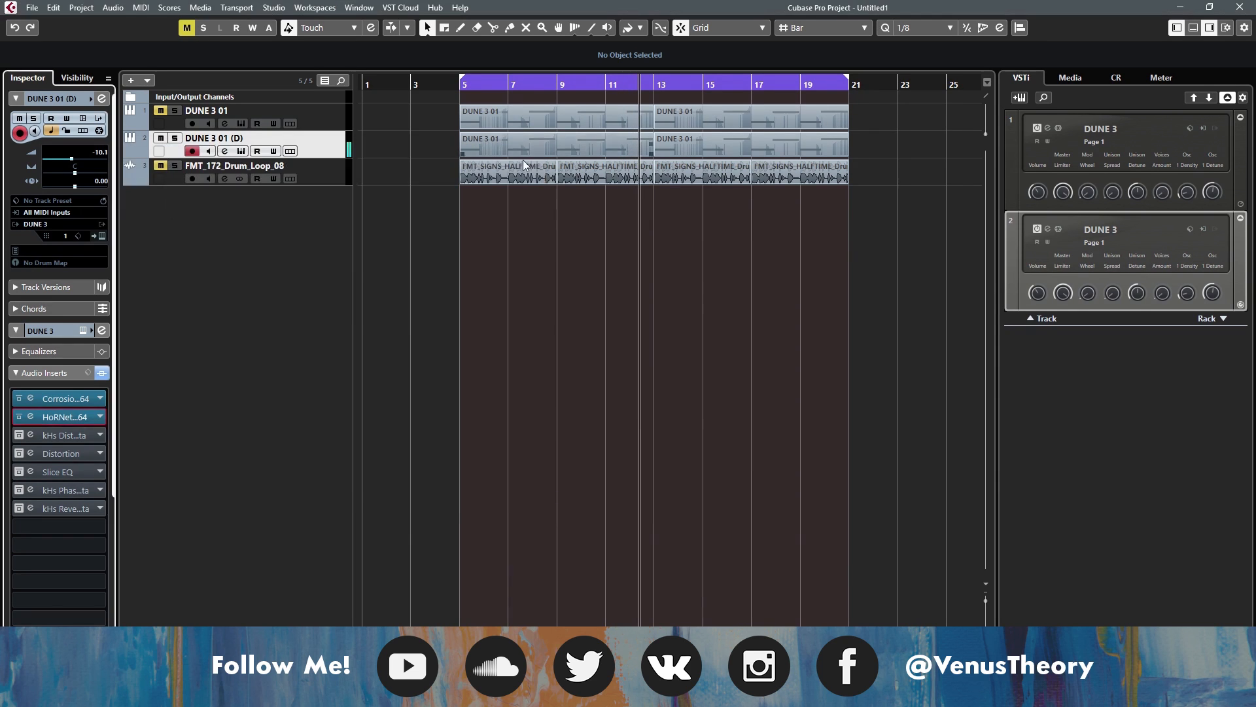
Step: Activate the kHs Distortion insert, check its settings in the editor, close it and play from bar 5
click(19, 435)
click(31, 435)
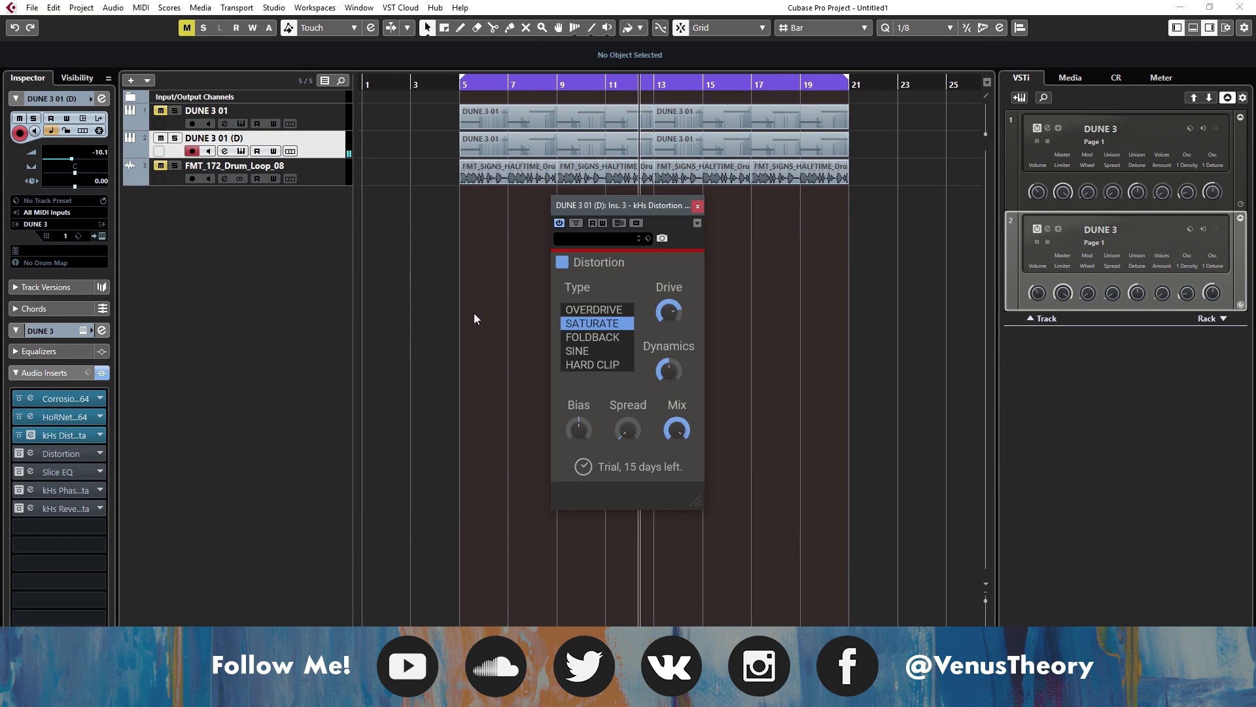
mouse_move(668, 312)
click(697, 207)
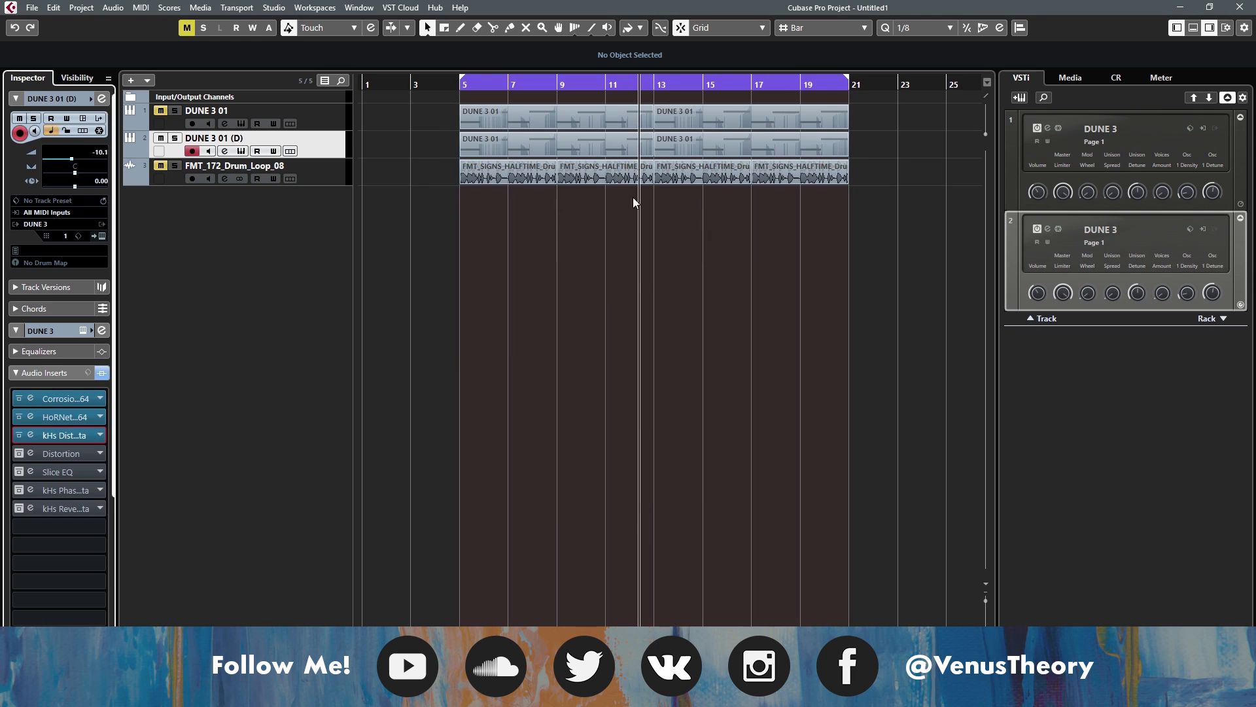
click(452, 89)
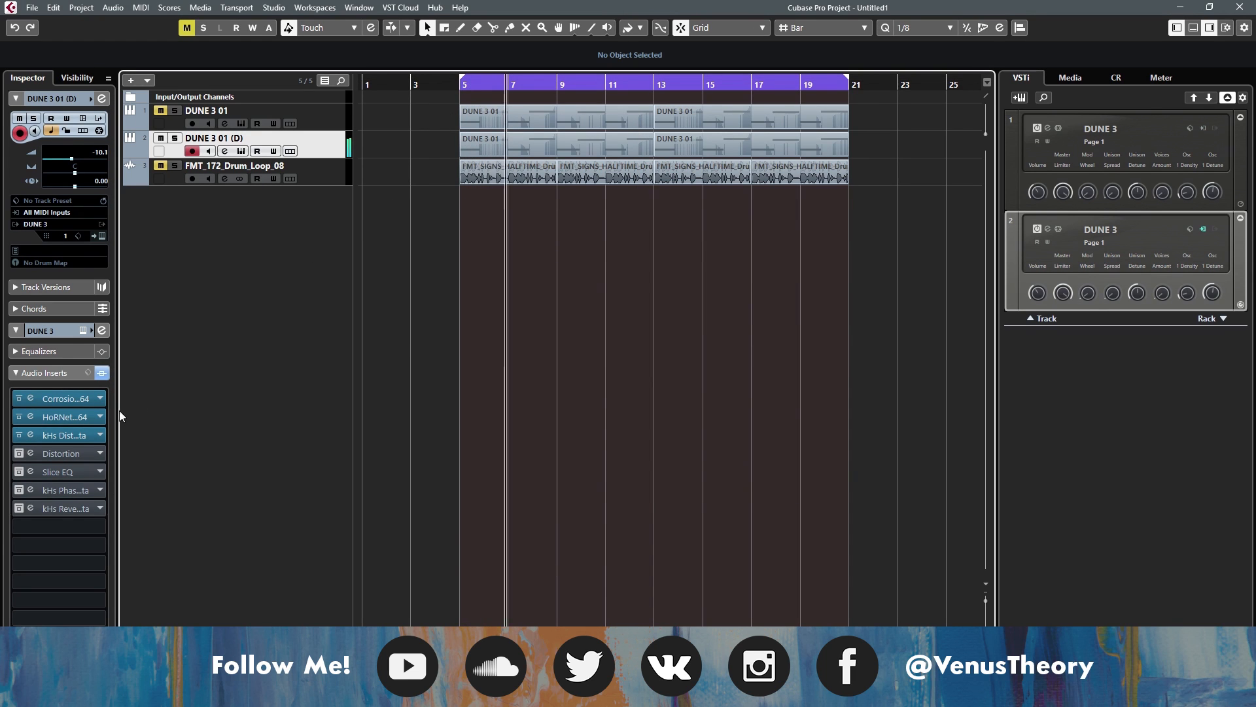
Step: Activate the Steinberg Distortion insert in slot 4 and check its settings during playback, then close its editor
click(19, 453)
click(30, 453)
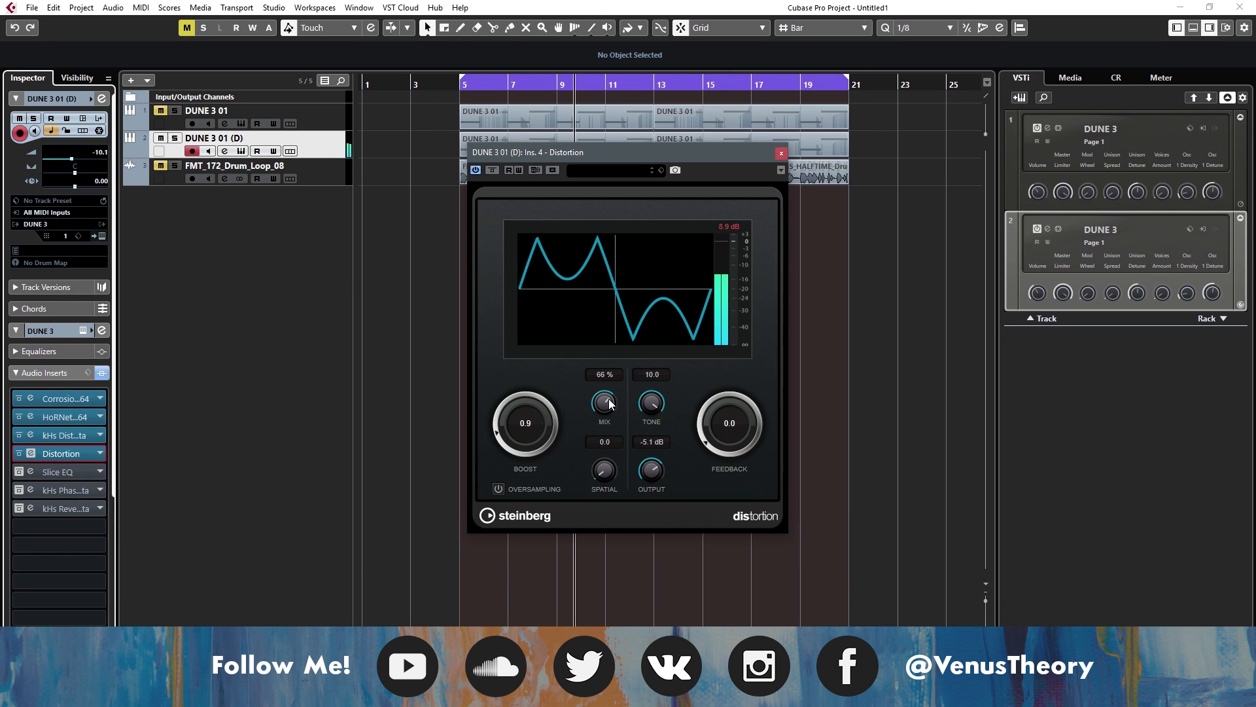
click(781, 155)
Step: Activate the Slice EQ insert, examine its EQ curve, then resume playback and close the editor
click(59, 471)
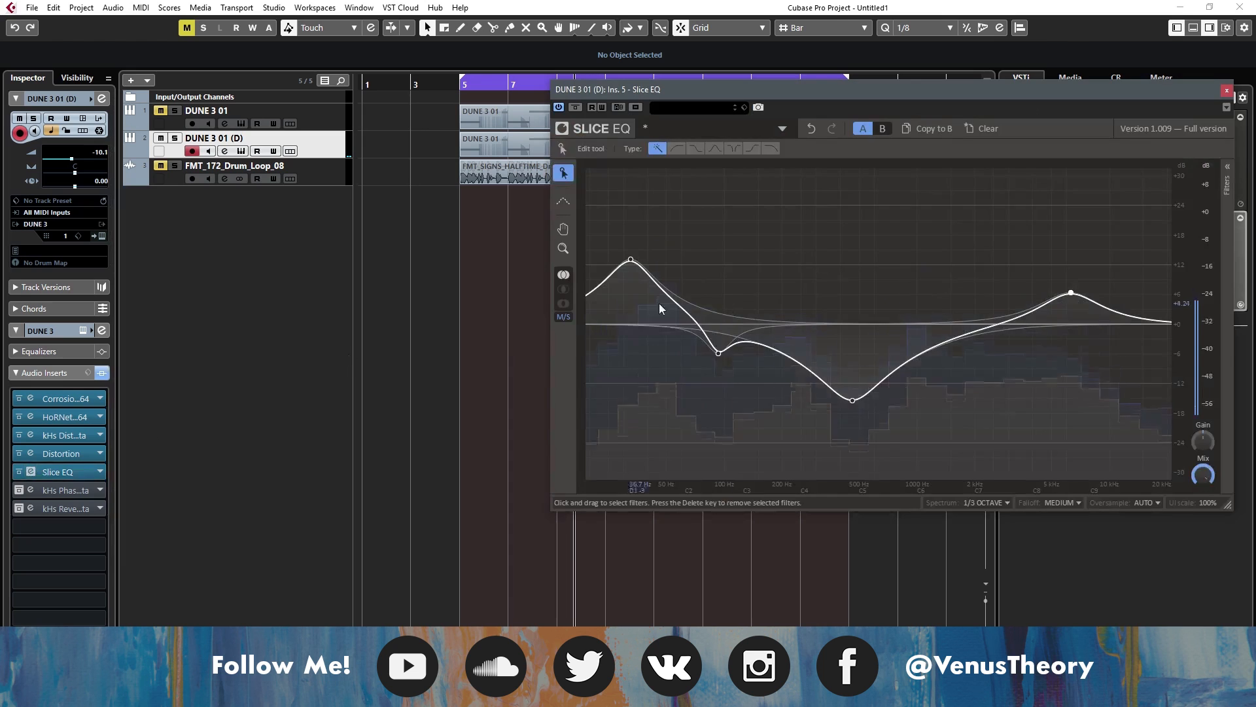
drag(776, 90, 492, 106)
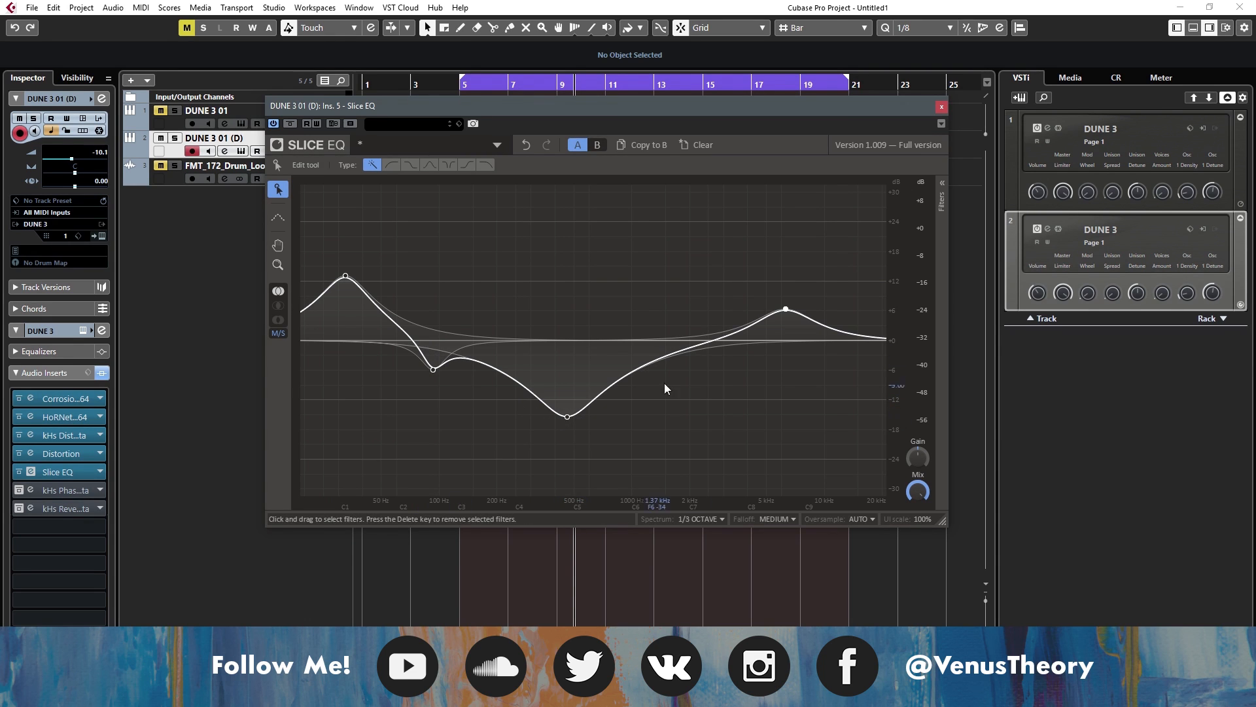
drag(788, 317, 786, 313)
key(space)
click(941, 106)
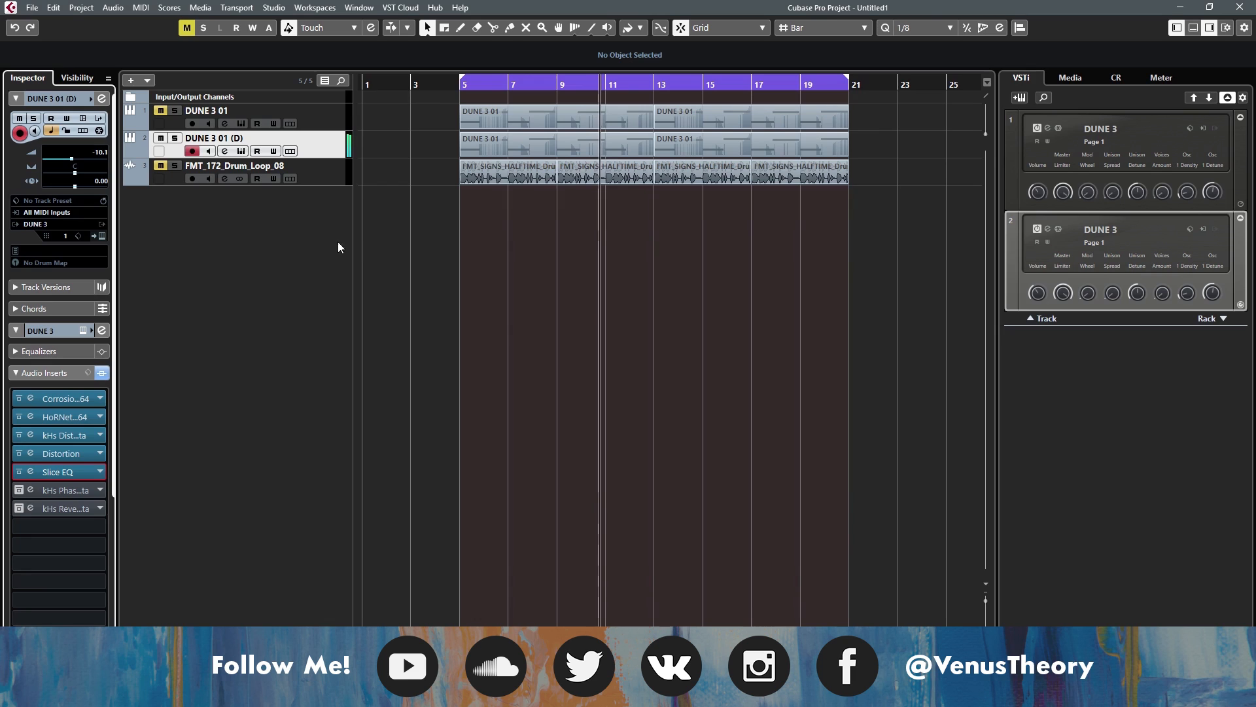
Step: Activate the kHs Phase Distortion insert and check its Drive setting during playback, then close the editor
click(20, 496)
click(31, 489)
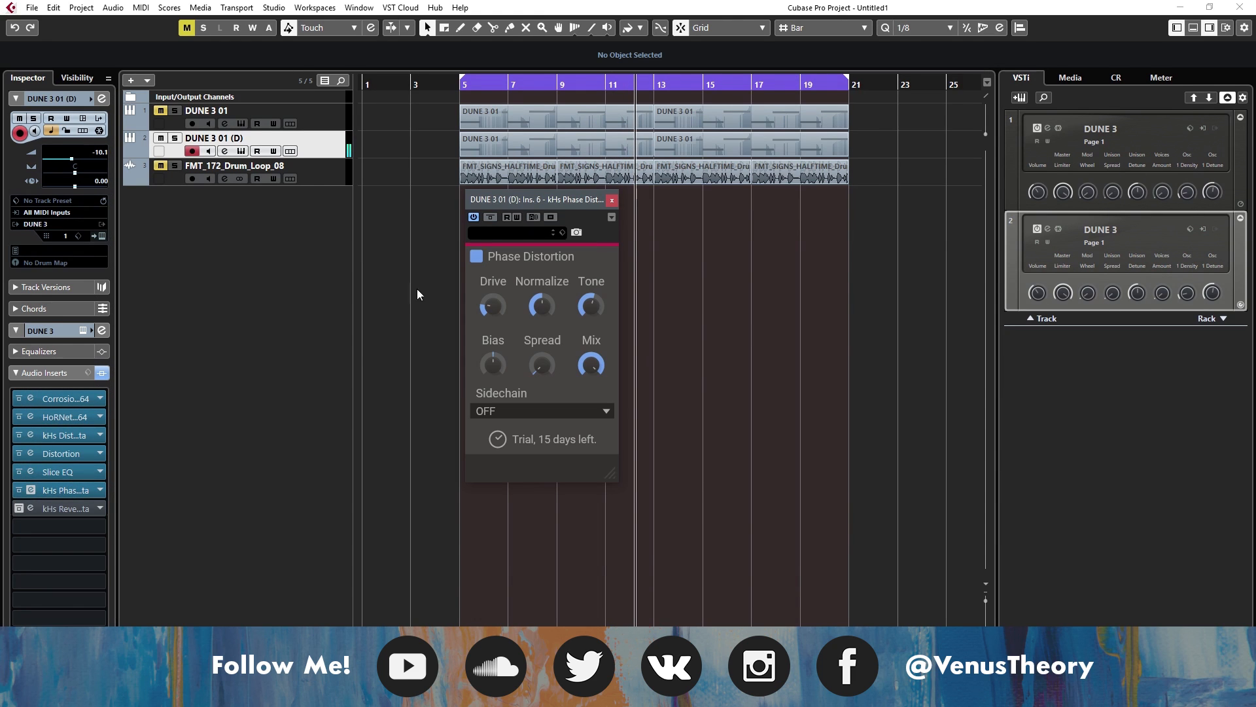
mouse_move(494, 313)
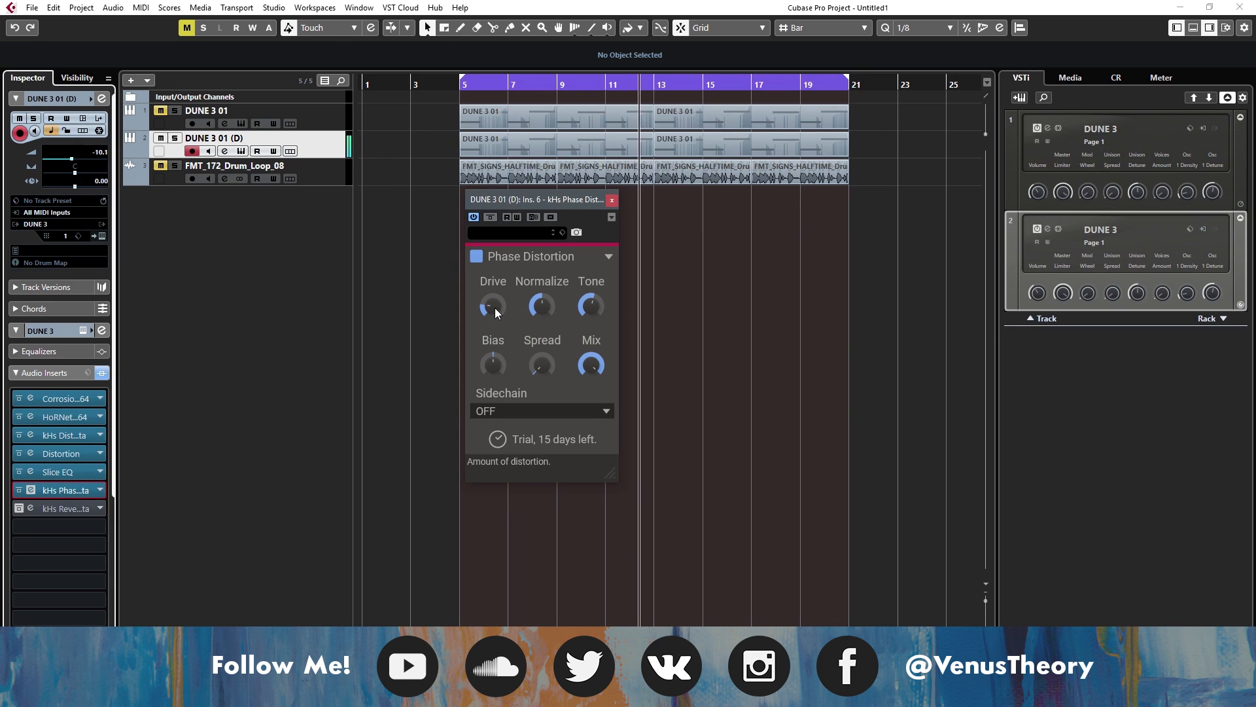
click(612, 201)
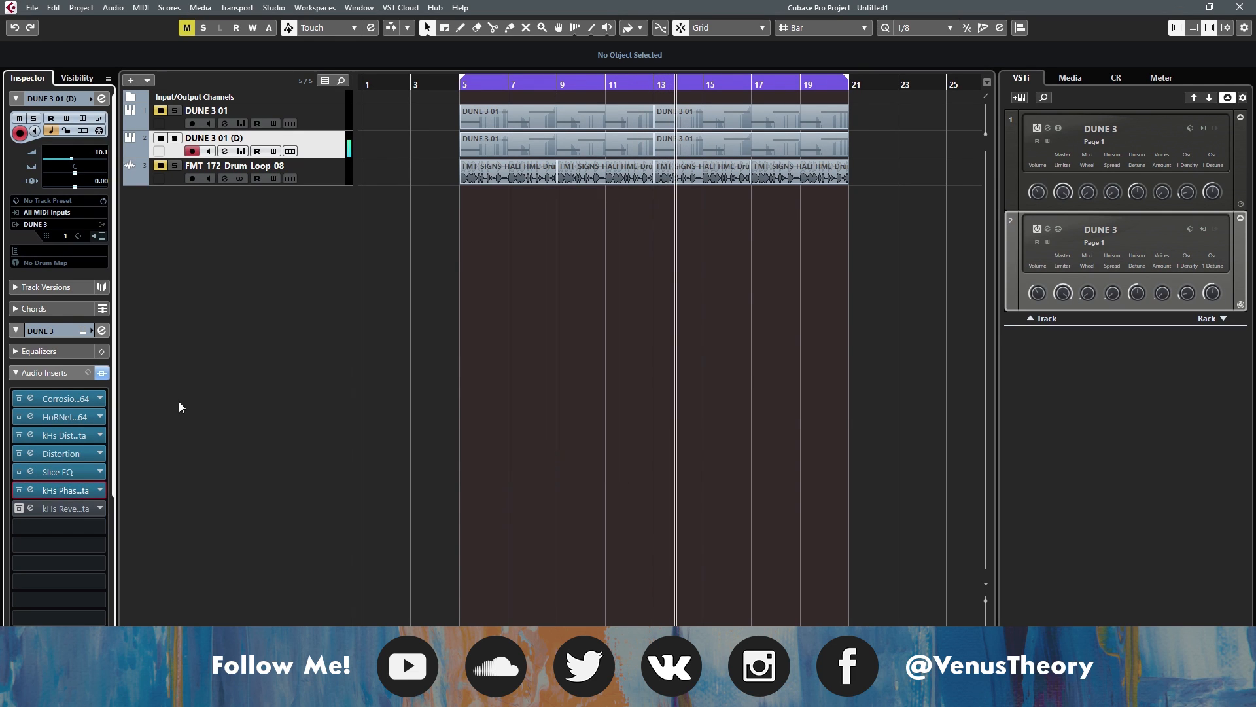
Step: Activate the kHs Reverb insert and check its Decay, Dampen and Size settings in the editor
click(31, 508)
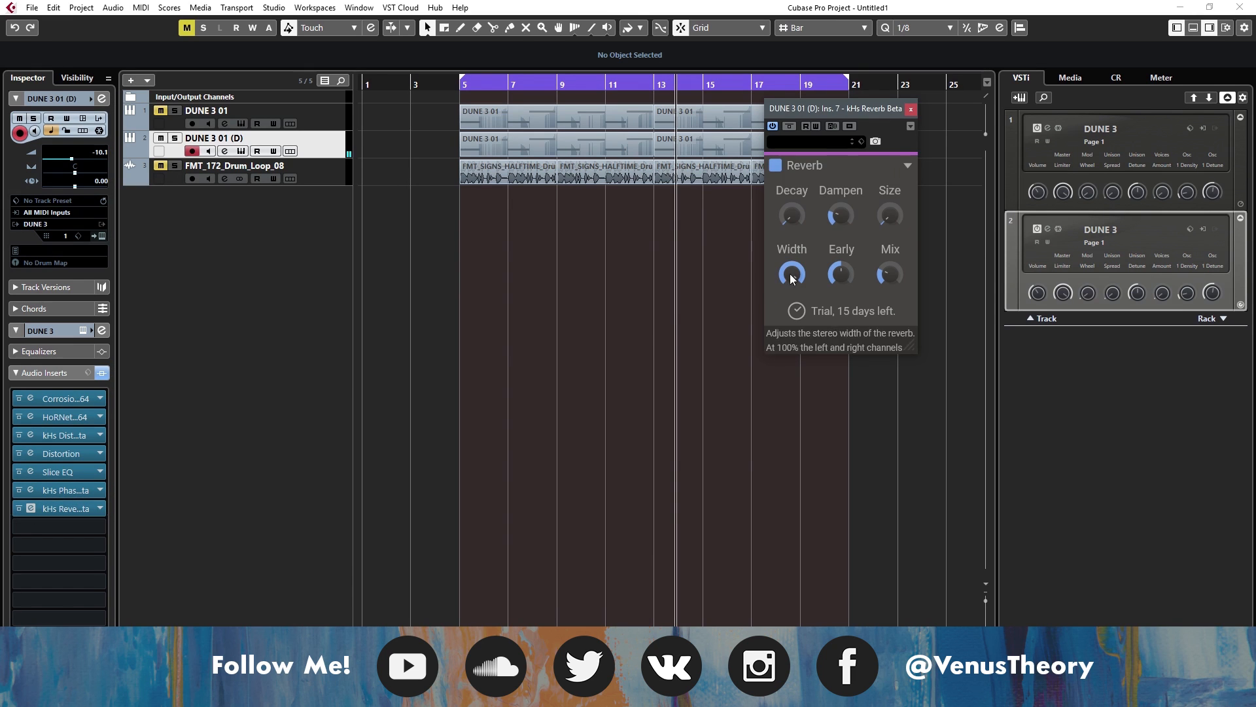
drag(819, 113, 495, 205)
mouse_move(467, 306)
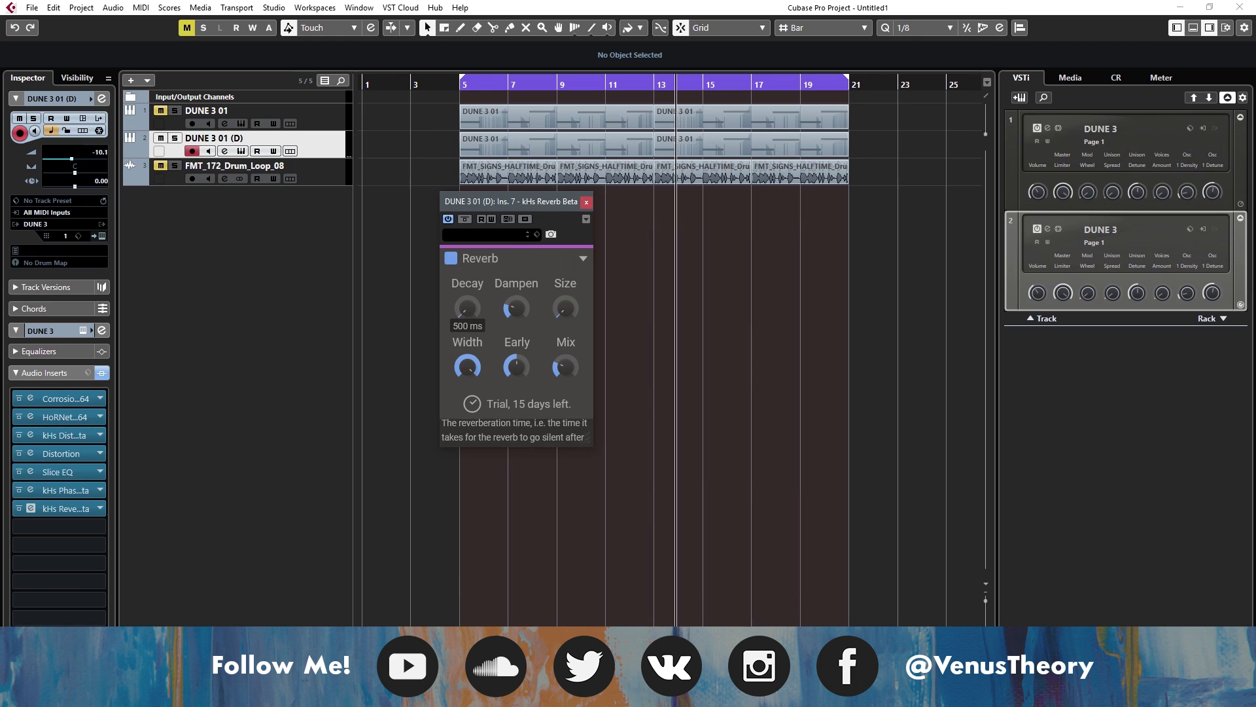
mouse_move(521, 309)
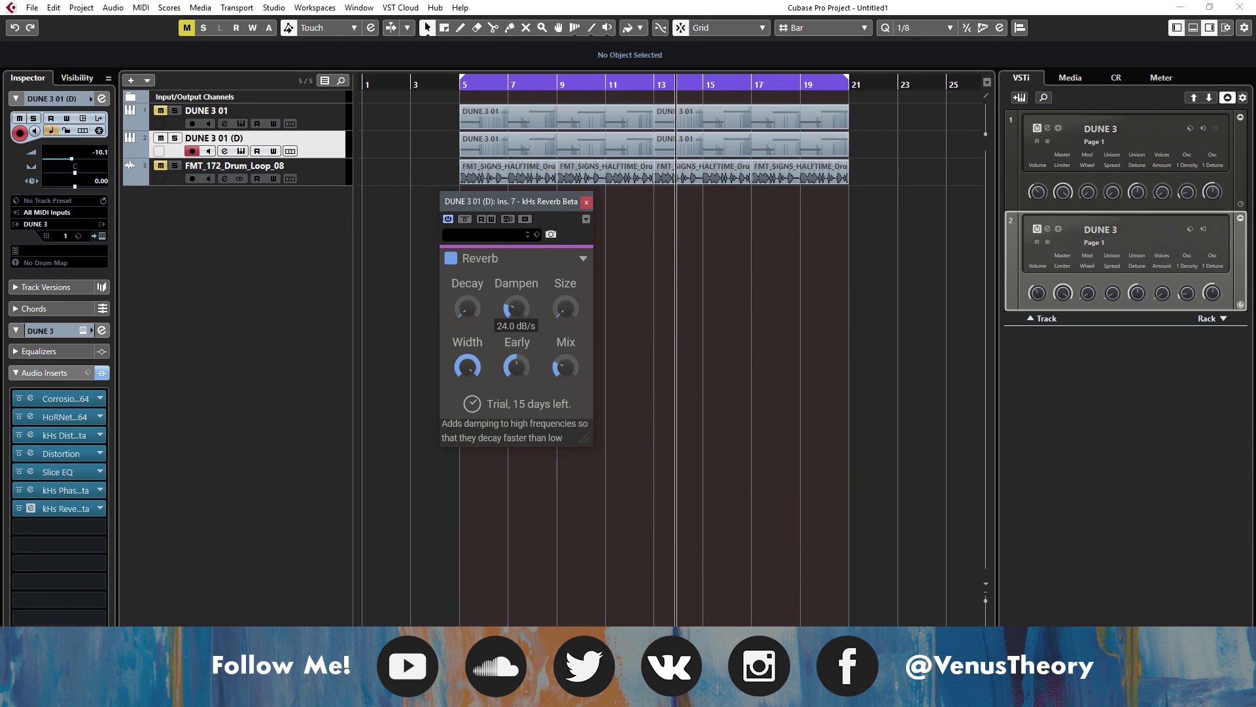
mouse_move(565, 308)
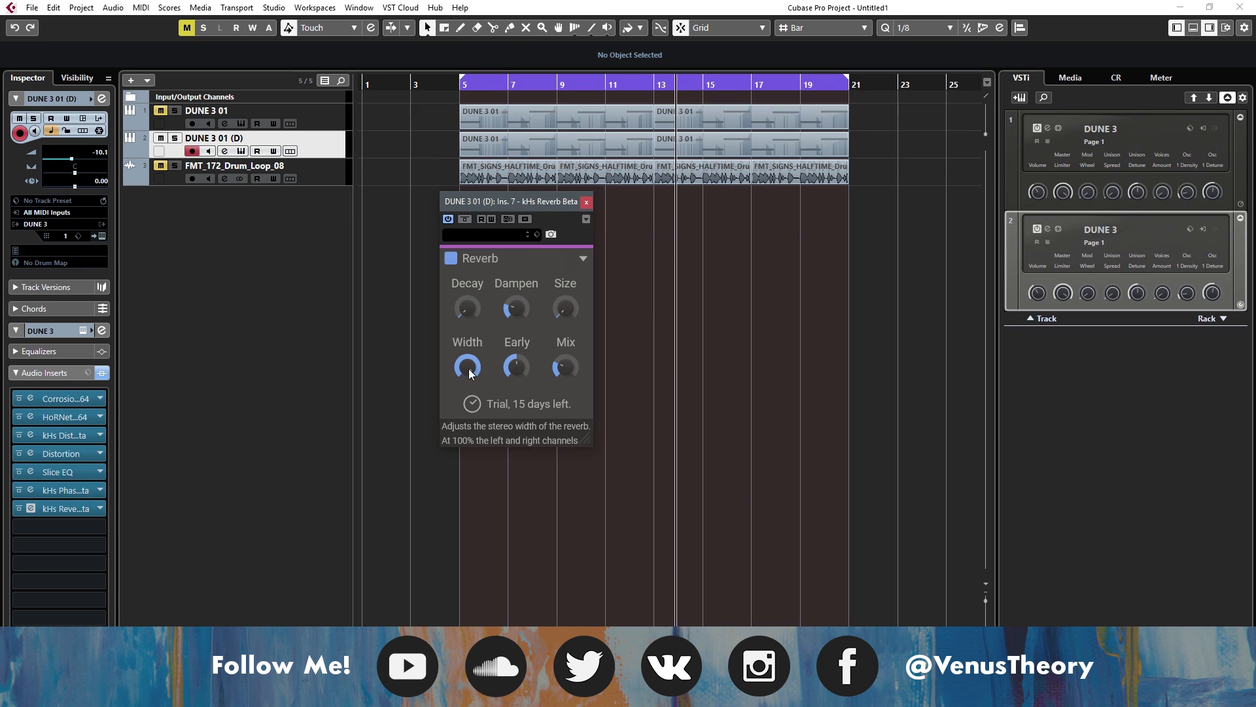
Step: Set the reverb's Early balance to 39 % and Mix to 36 %, then close its editor
mouse_move(516, 366)
drag(516, 366, 517, 375)
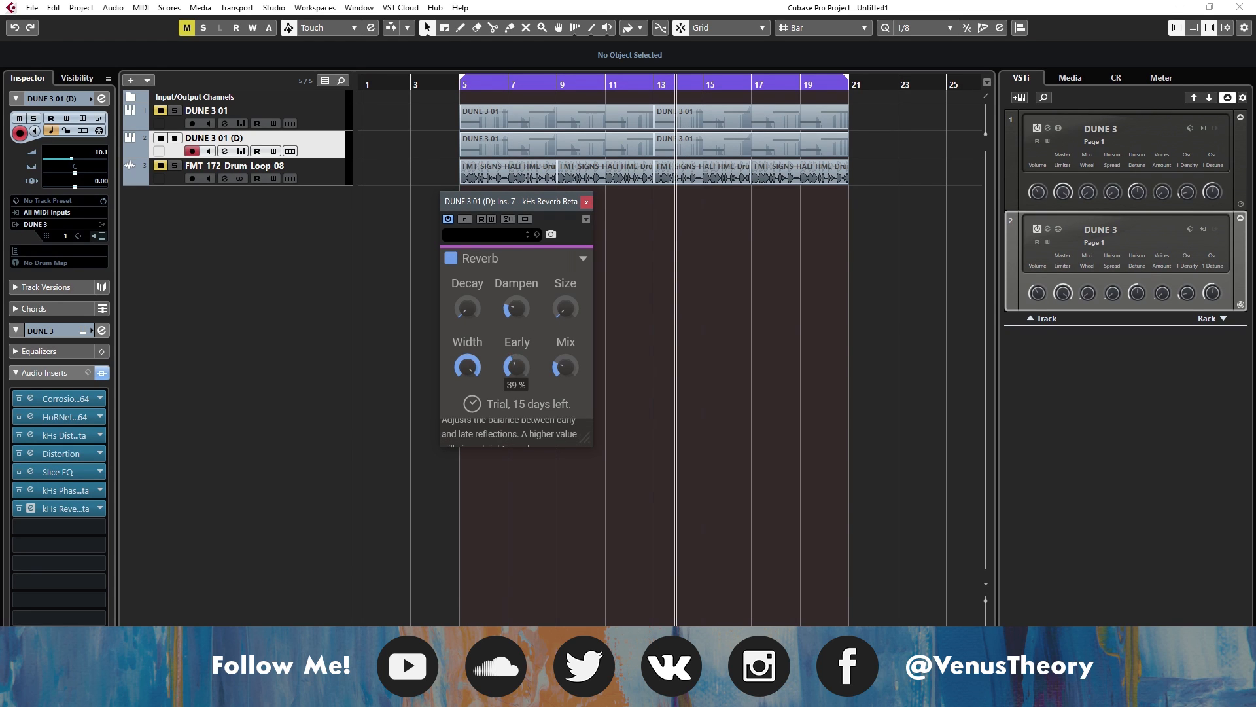
mouse_move(565, 367)
drag(565, 366, 566, 357)
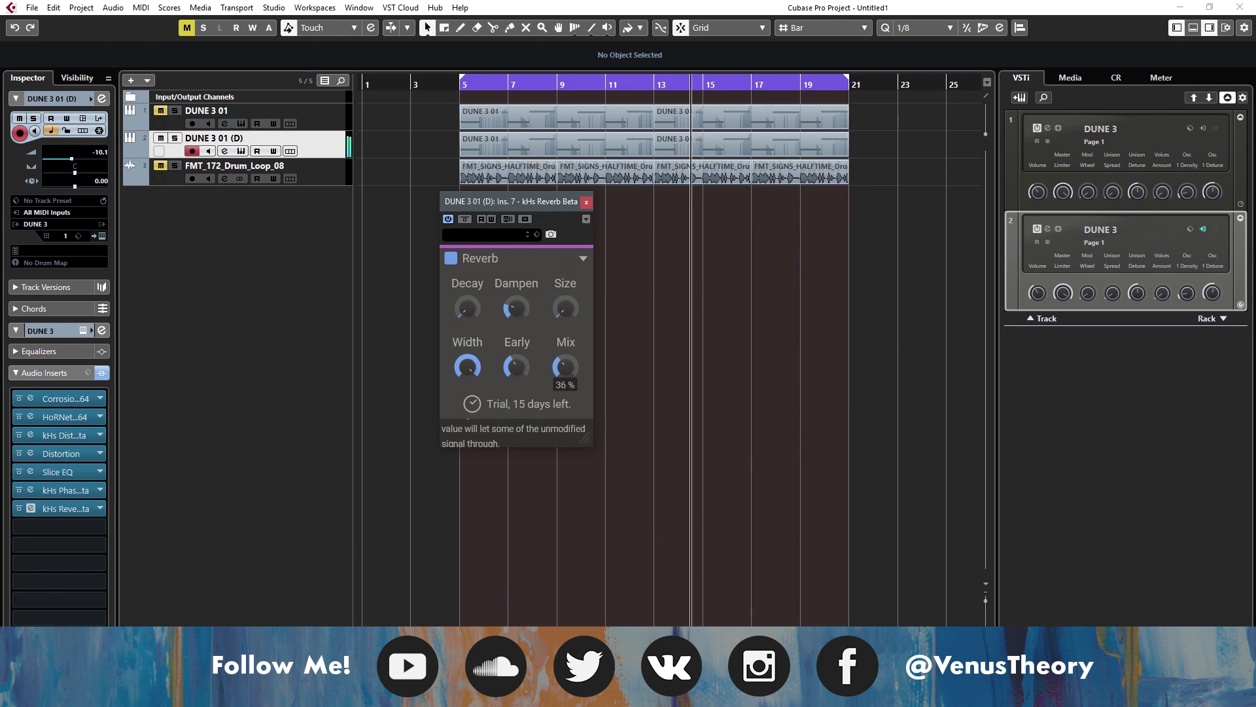
click(586, 202)
Step: Play from bar 5 with the drum loop unmuted and lower the DUNE 3 01 (D) fader to about -16.3 dB in the MixConsole
click(436, 88)
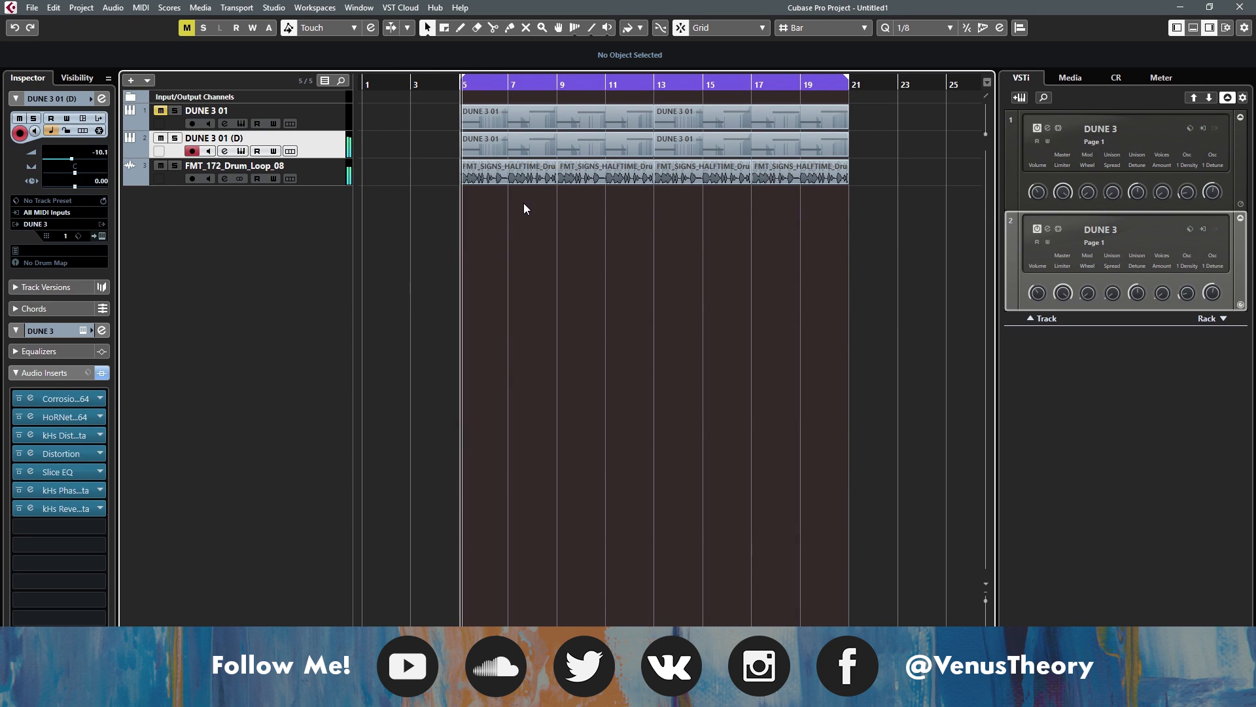
key(F3)
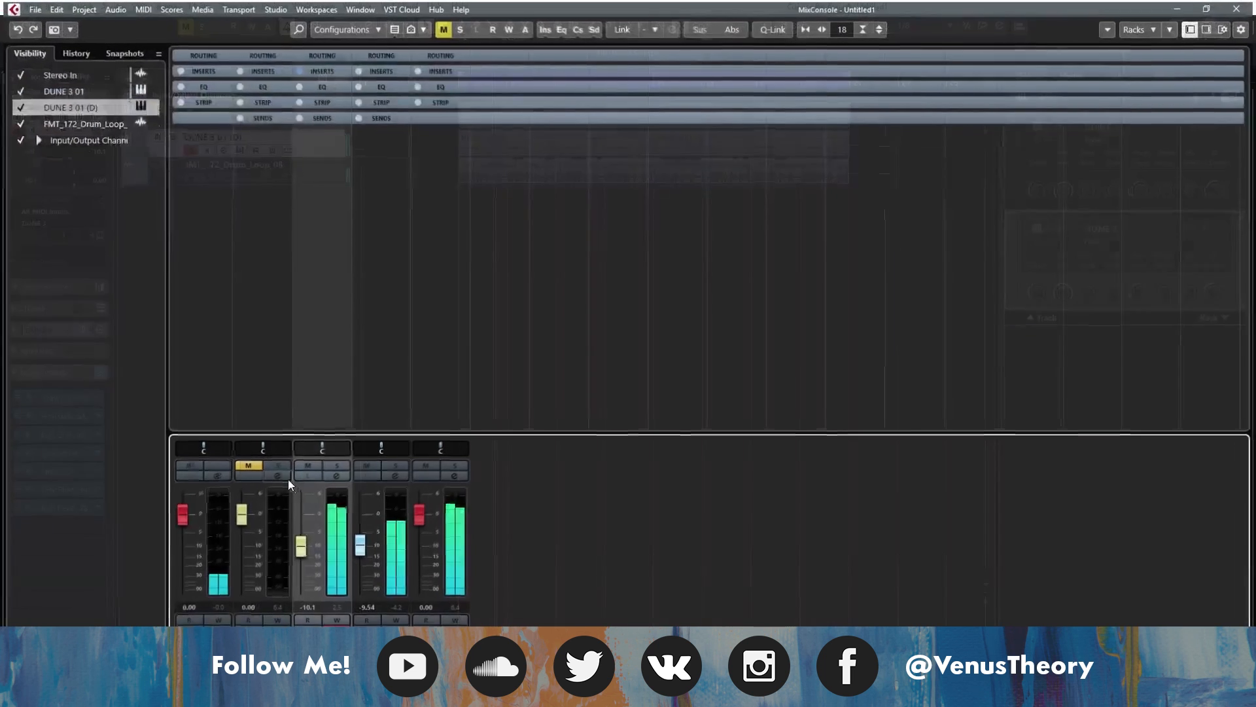
drag(294, 544, 297, 563)
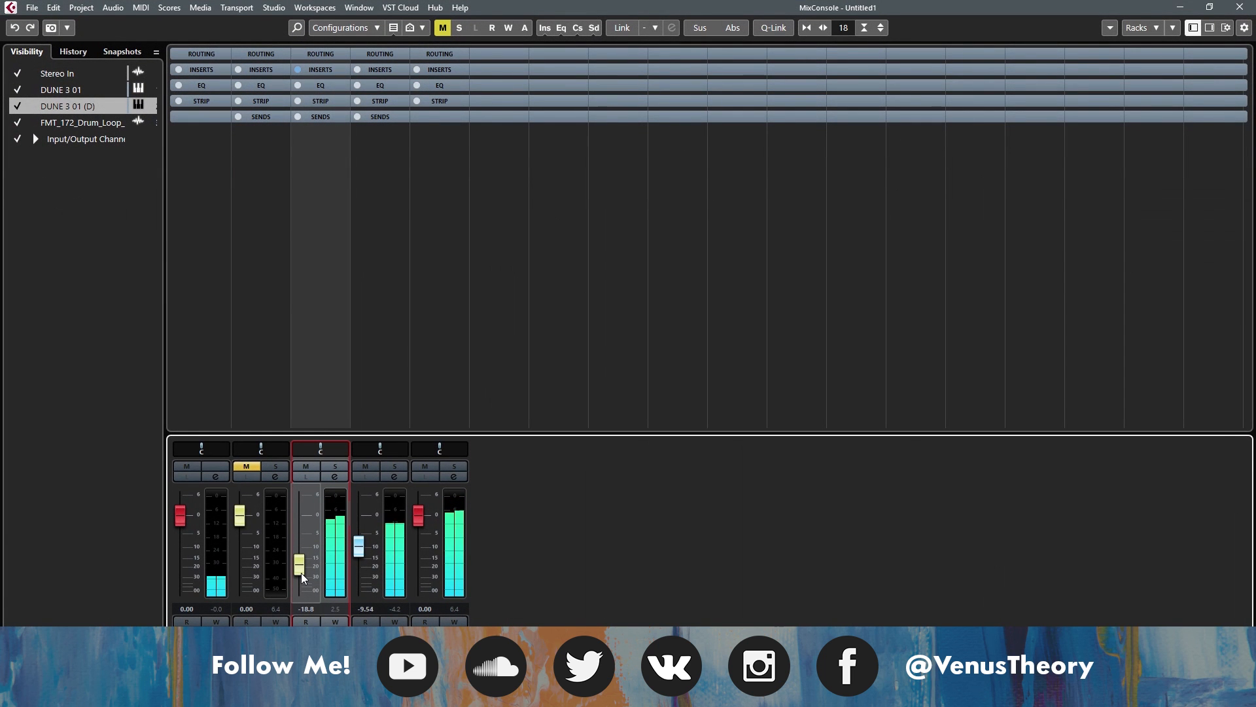
key(F3)
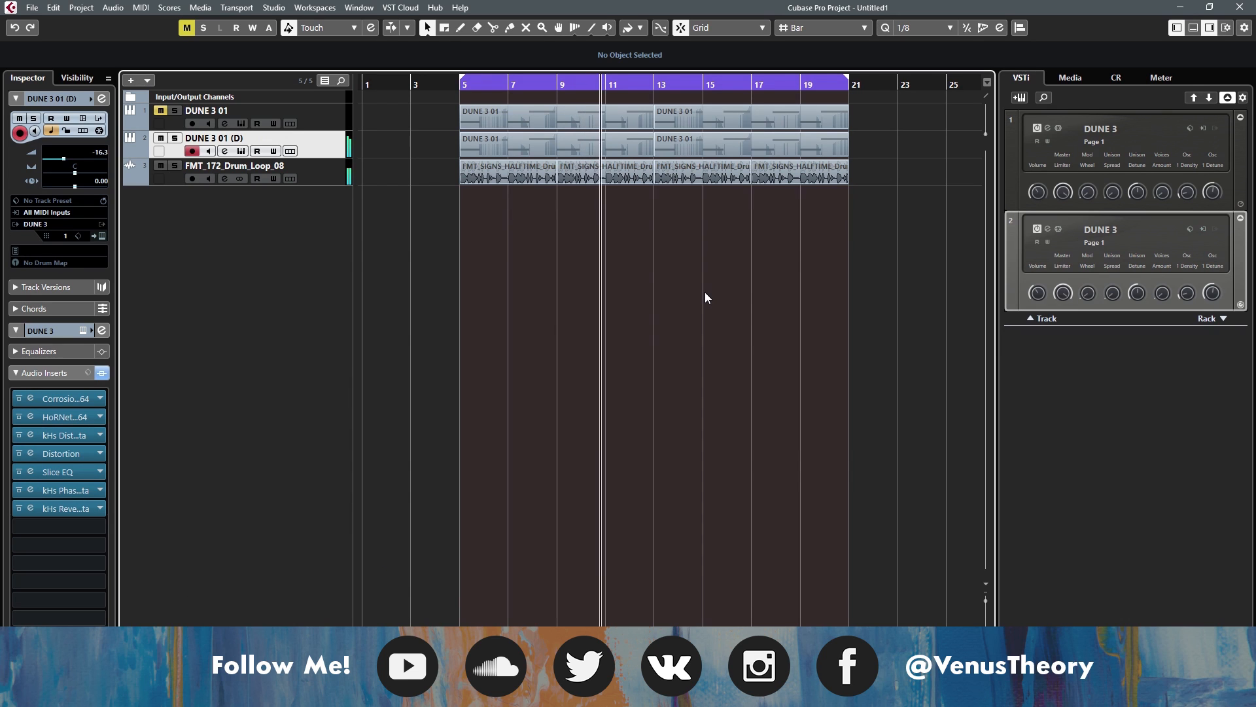
Step: Compare both DUNE 3 tracks against the drums from bar 5 by alternating their mutes, ending with DUNE 3 01 (D) muted
click(160, 137)
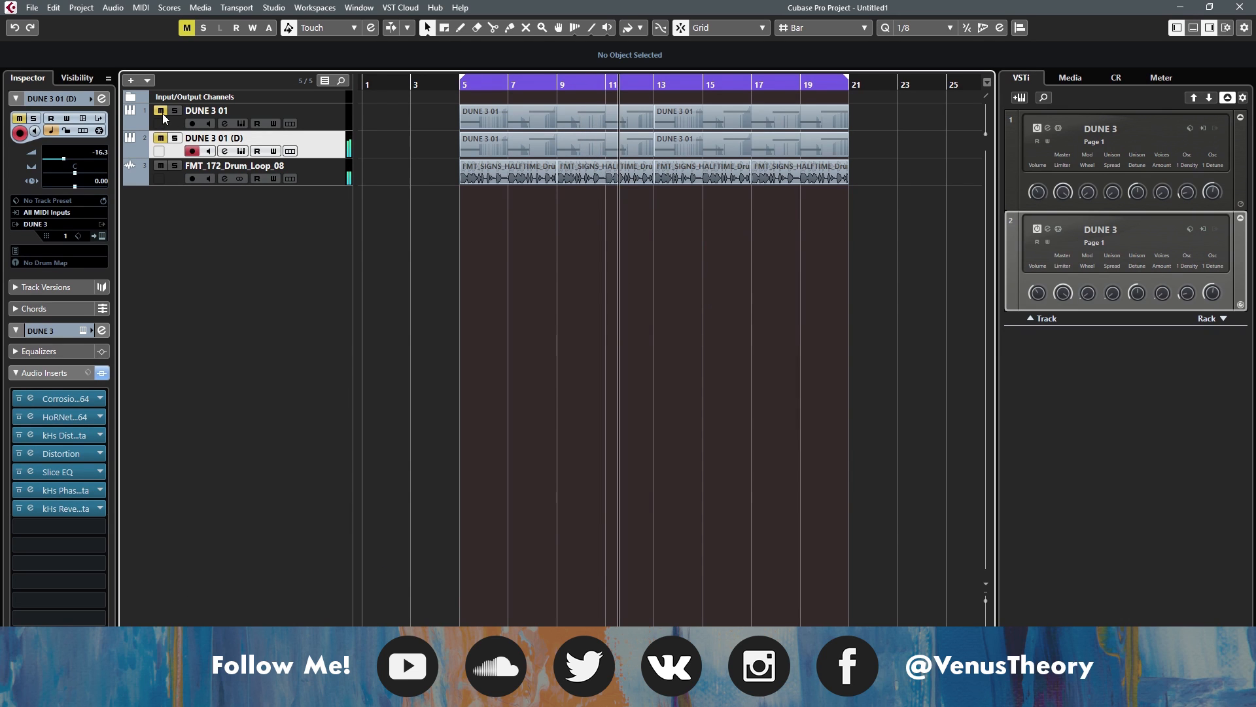
click(458, 85)
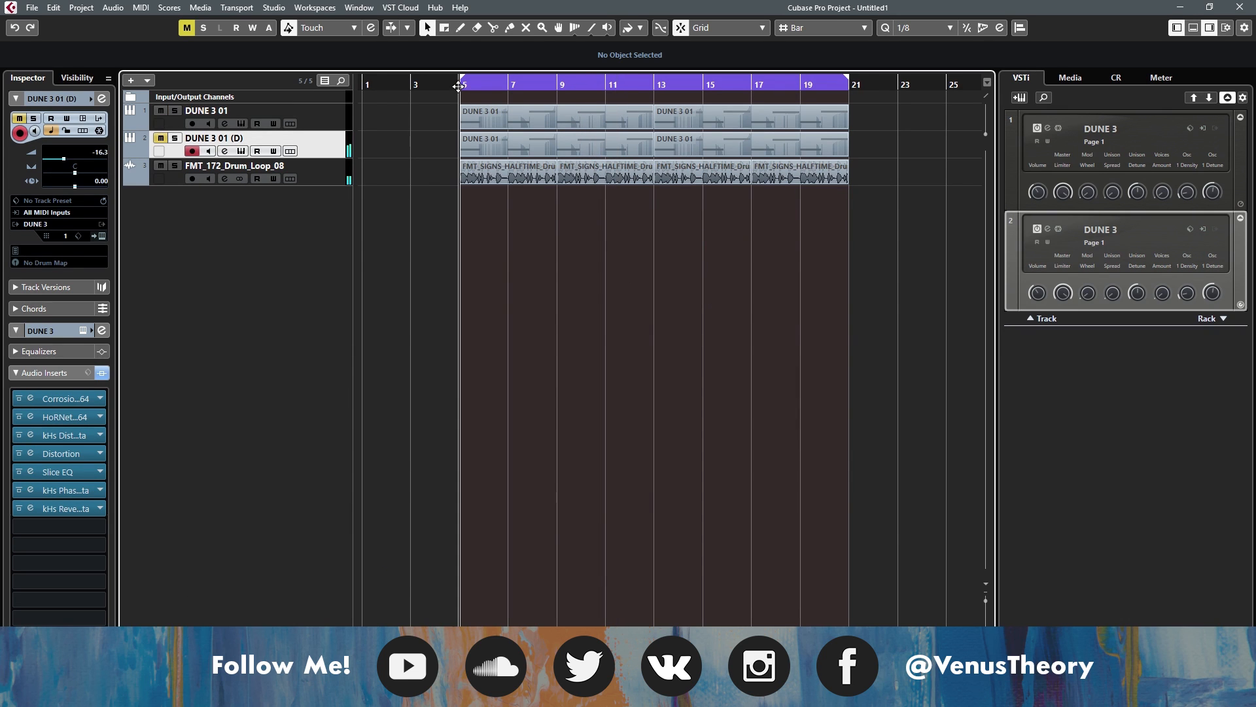
click(160, 139)
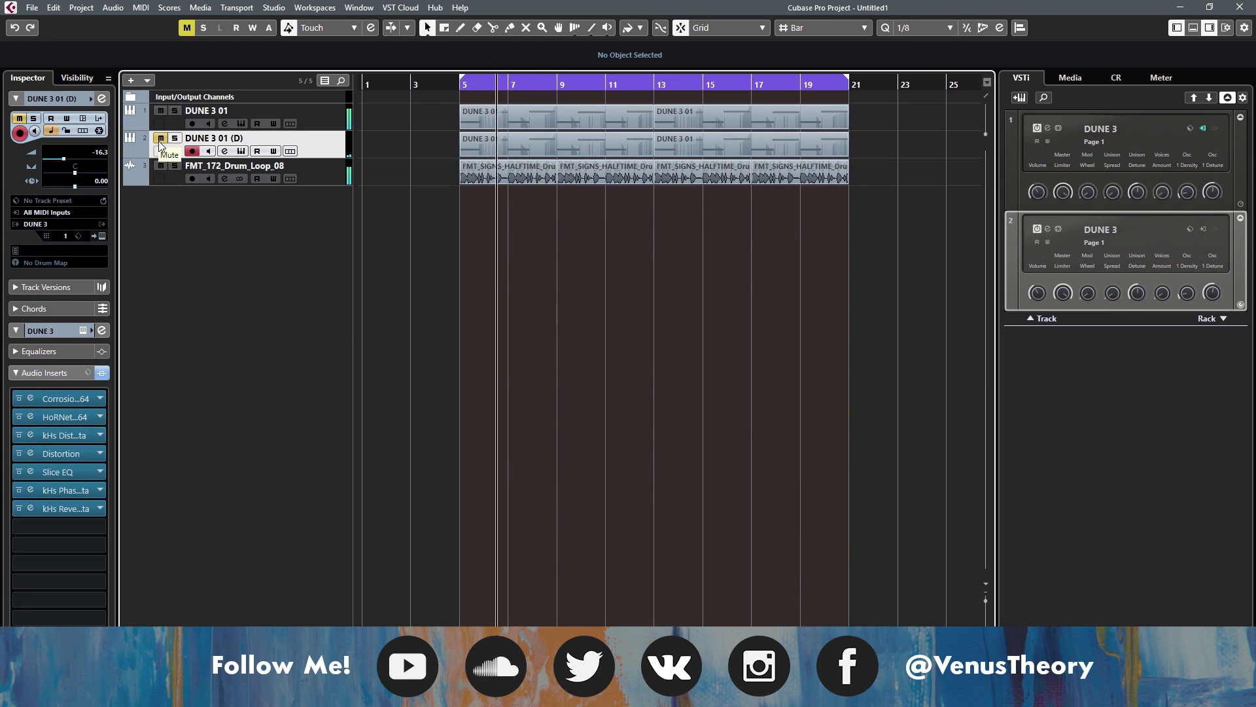
click(161, 110)
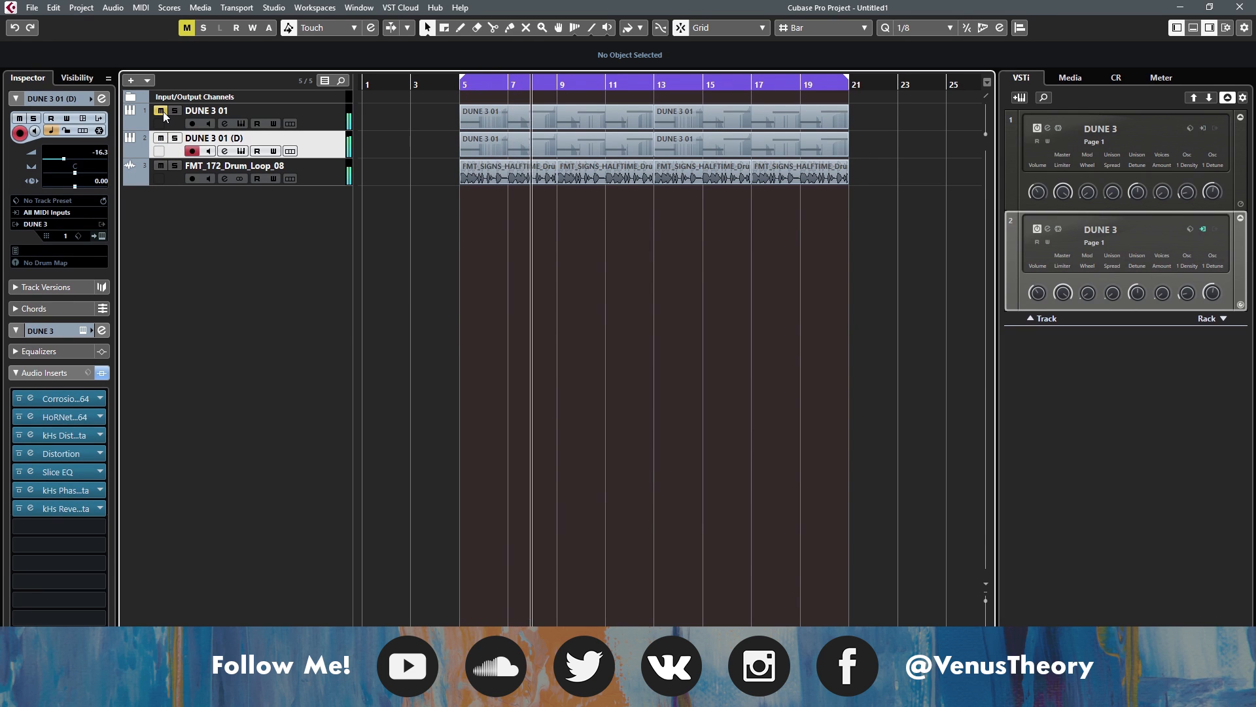
click(162, 111)
click(162, 139)
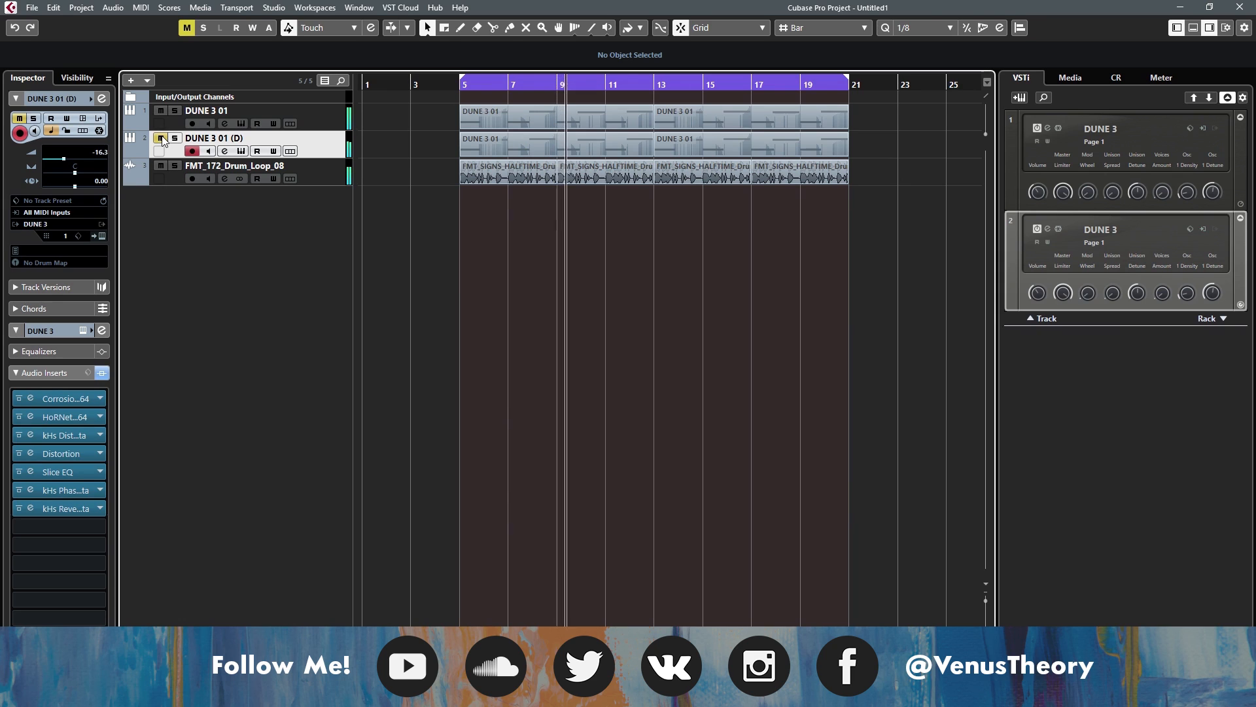